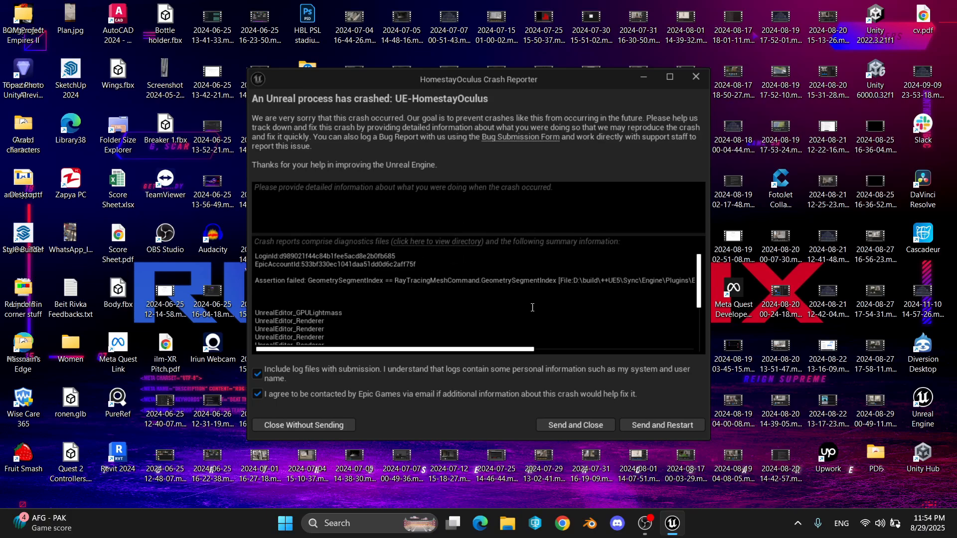
# Send the crash report and restart the Unreal project
pyautogui.click(663, 425)
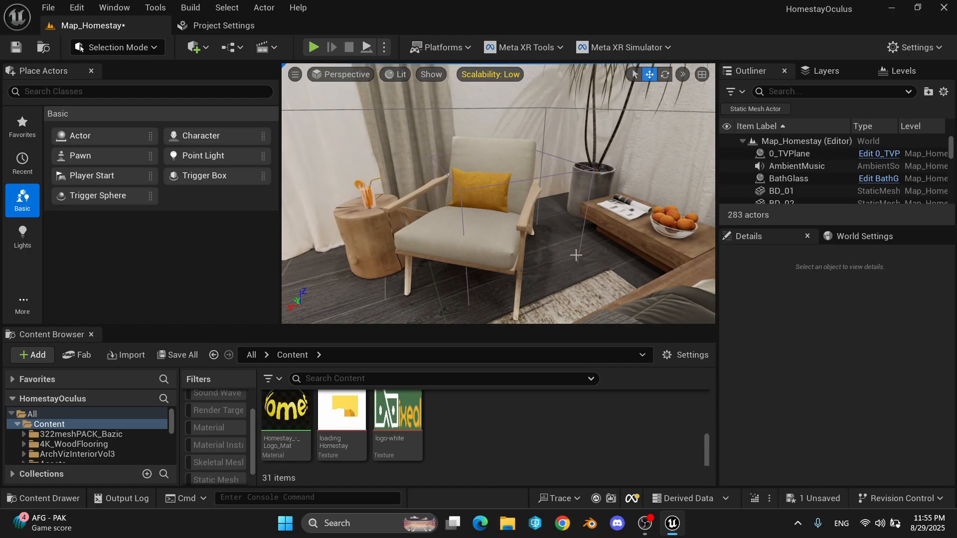
# Examine the armchair with the yellow pillow beside the tree-stump table from several viewpoints
pyautogui.press('s')
pyautogui.moveTo(576, 255); pyautogui.dragTo(551, 277, button='right')
pyautogui.press('w')
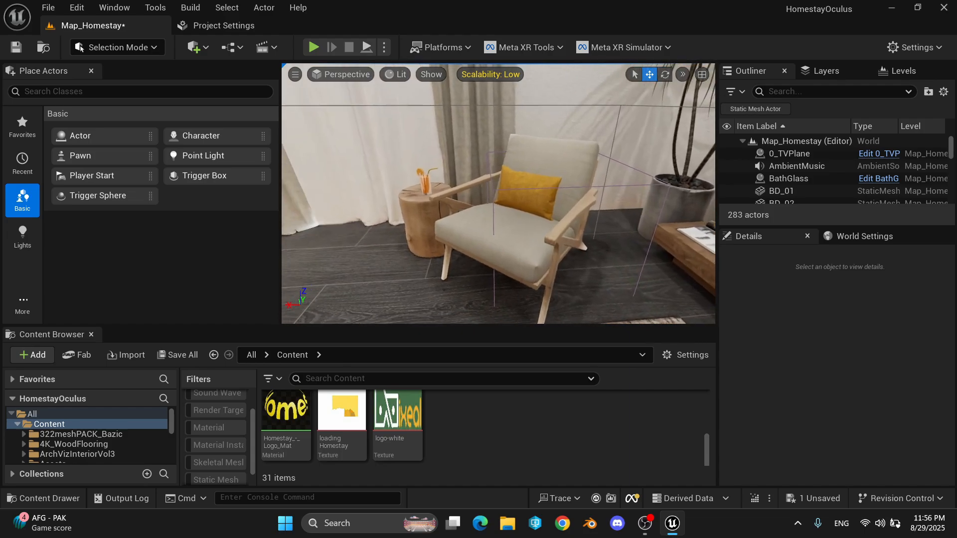
pyautogui.press('s')
pyautogui.moveTo(652, 200); pyautogui.dragTo(616, 199, button='right')
pyautogui.press('w')
pyautogui.press('s')
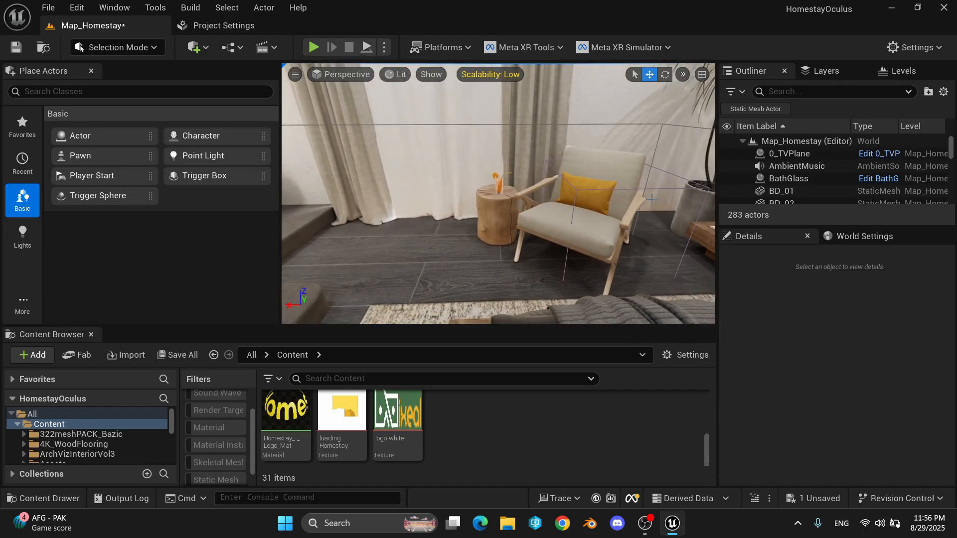
pyautogui.press('d')
pyautogui.moveTo(457, 247); pyautogui.dragTo(491, 232, button='right')
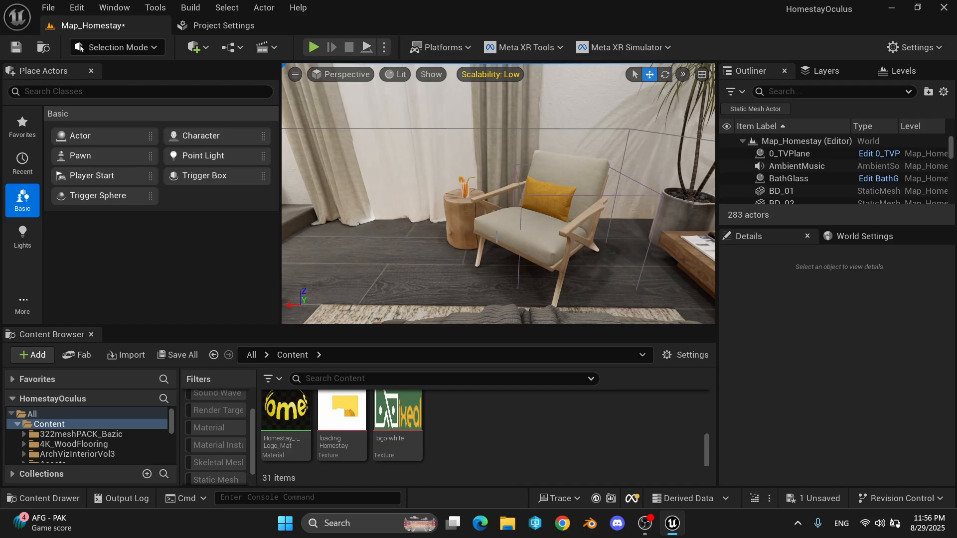
pyautogui.press('w')
pyautogui.moveTo(496, 237); pyautogui.dragTo(551, 255, button='right')
pyautogui.press('s')
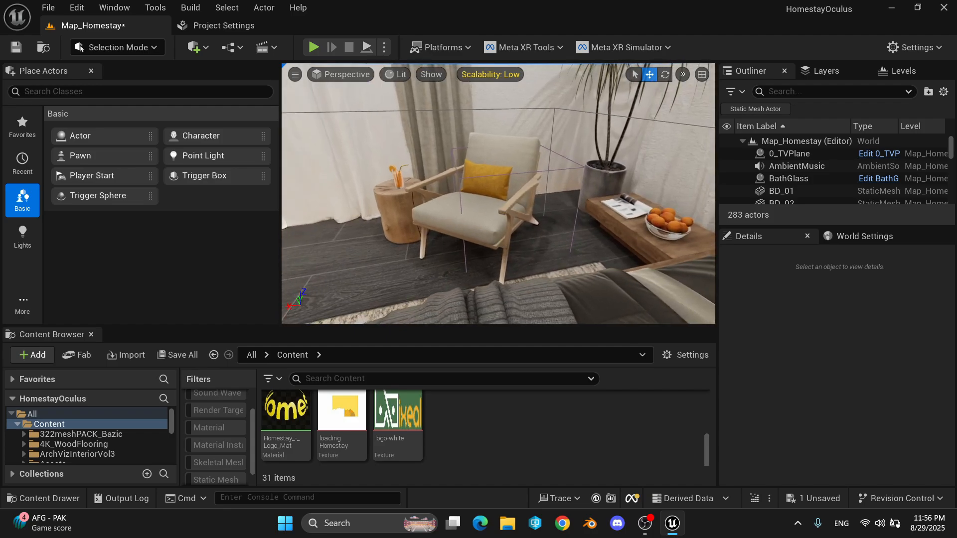
# Locate the existing armchair's mesh among the project assets and place SM_Armchair in the level across the stump table from it
pyautogui.click(478, 220)
pyautogui.scroll(-5, 869, 404)
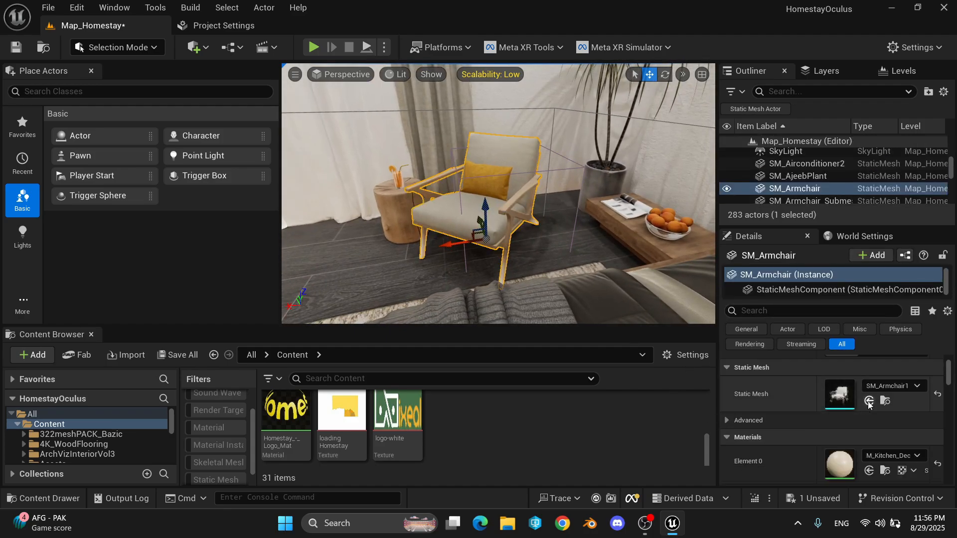
pyautogui.click(869, 401)
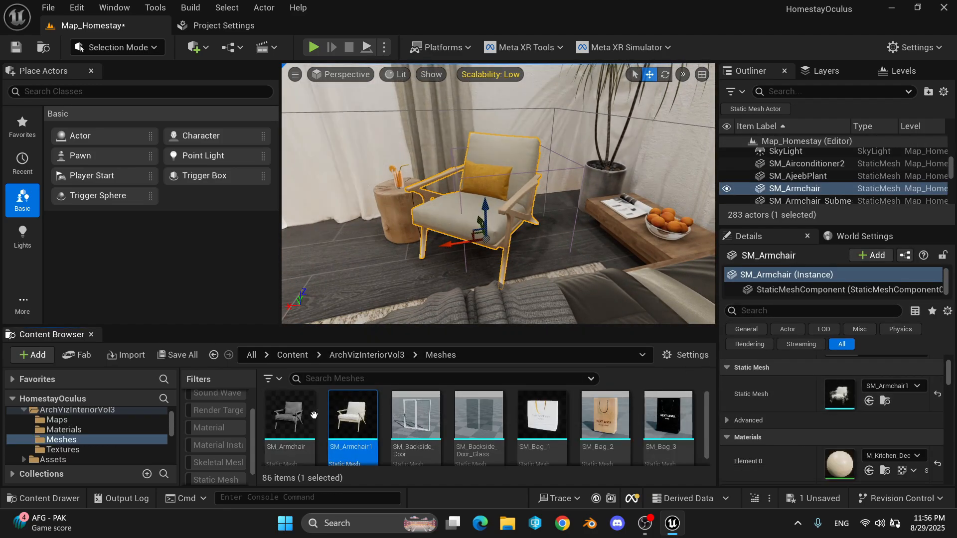
pyautogui.moveTo(446, 205); pyautogui.dragTo(396, 209, button='right')
pyautogui.moveTo(301, 417); pyautogui.dragTo(398, 237)
# Rotate the newly placed armchair so that it faces the rug
pyautogui.press('e')
pyautogui.moveTo(454, 255); pyautogui.dragTo(817, 217)
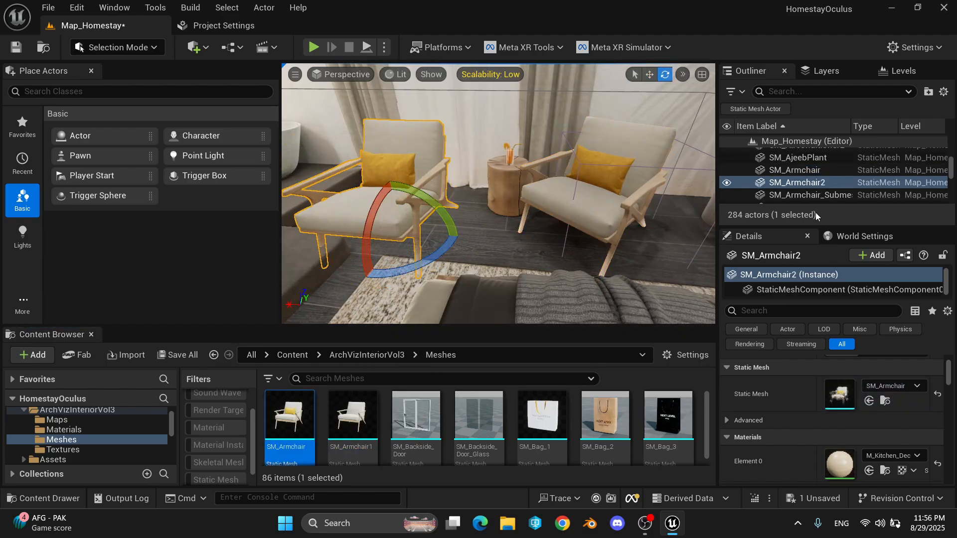
pyautogui.press('f')
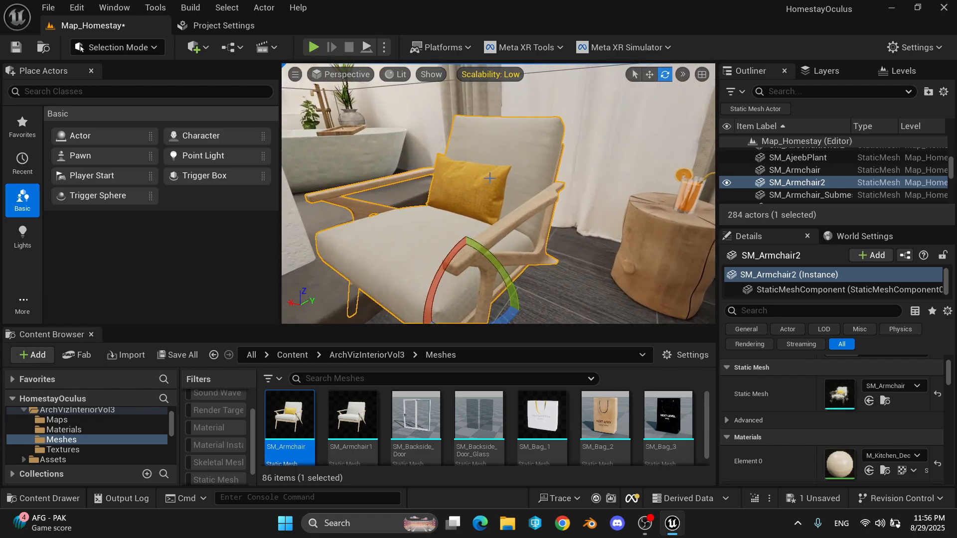
pyautogui.keyDown('alt'); pyautogui.moveTo(462, 182); pyautogui.dragTo(481, 198); pyautogui.keyUp('alt')
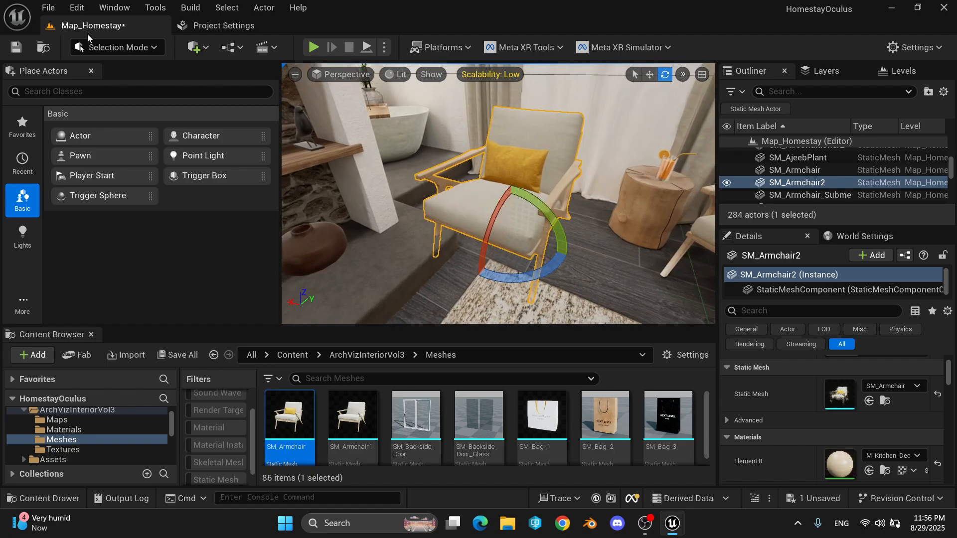
# Switch to Modeling Mode and start the Tri Select mesh tool on the new armchair
pyautogui.click(122, 49)
pyautogui.click(136, 126)
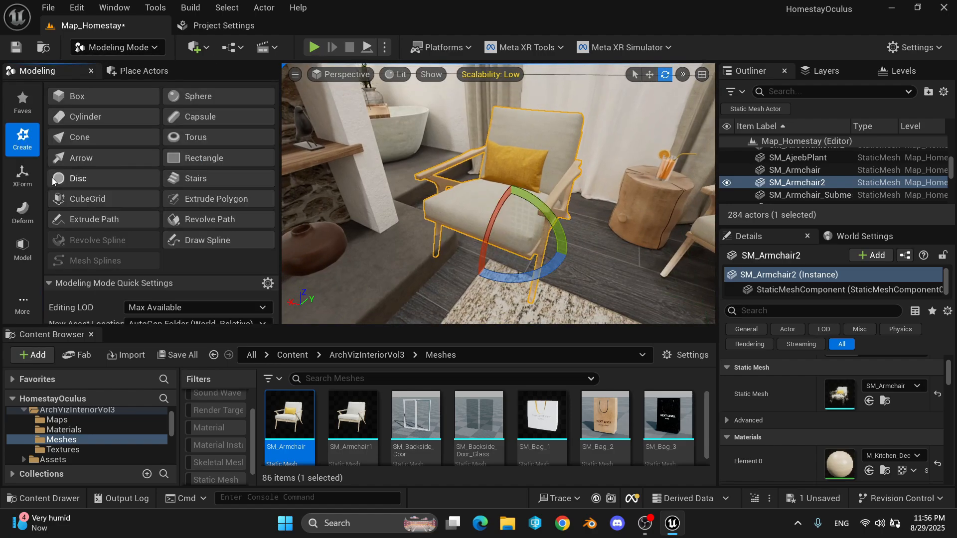
pyautogui.moveTo(59, 324); pyautogui.dragTo(58, 419)
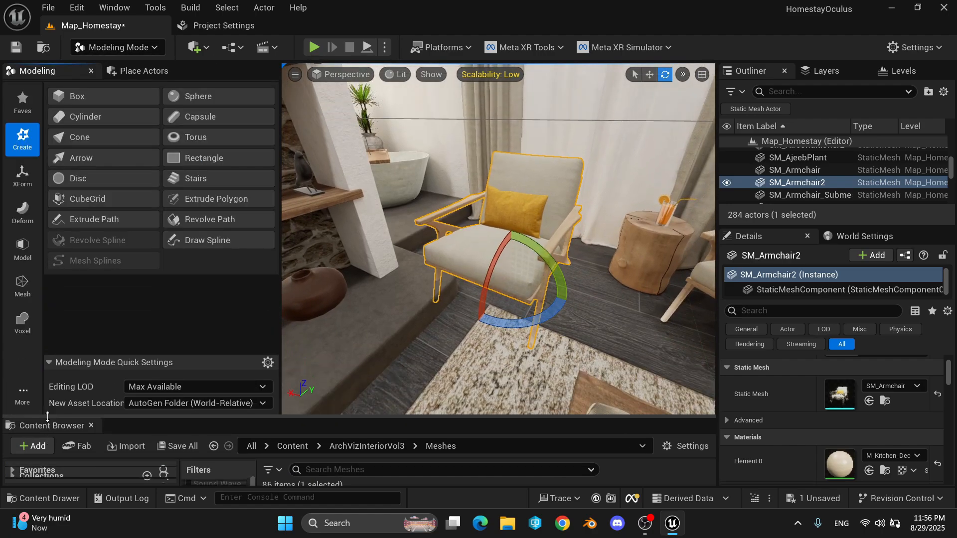
pyautogui.click(23, 287)
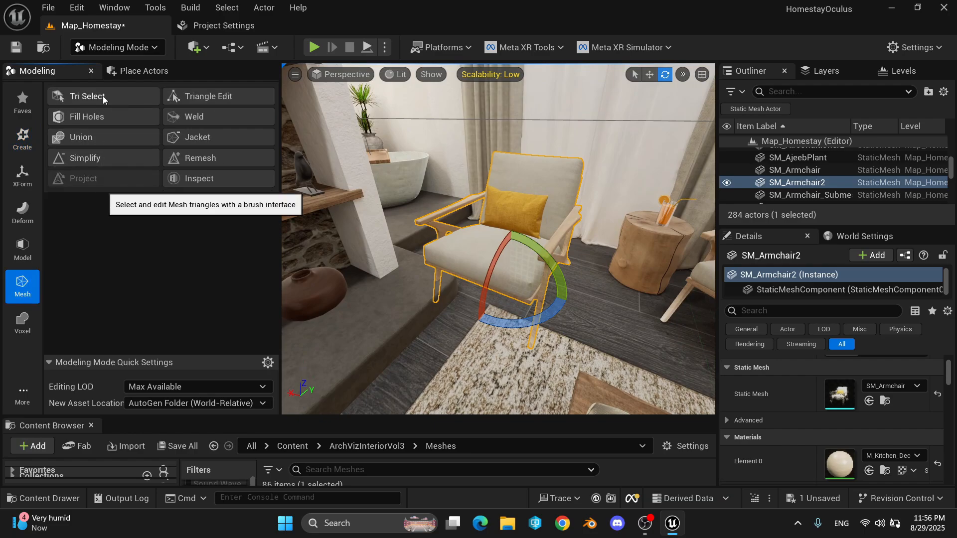
pyautogui.click(97, 96)
# Set the selection mode to All in Group, reduce the brush size to about 0.13, and select the yellow pillow's triangles
pyautogui.click(180, 177)
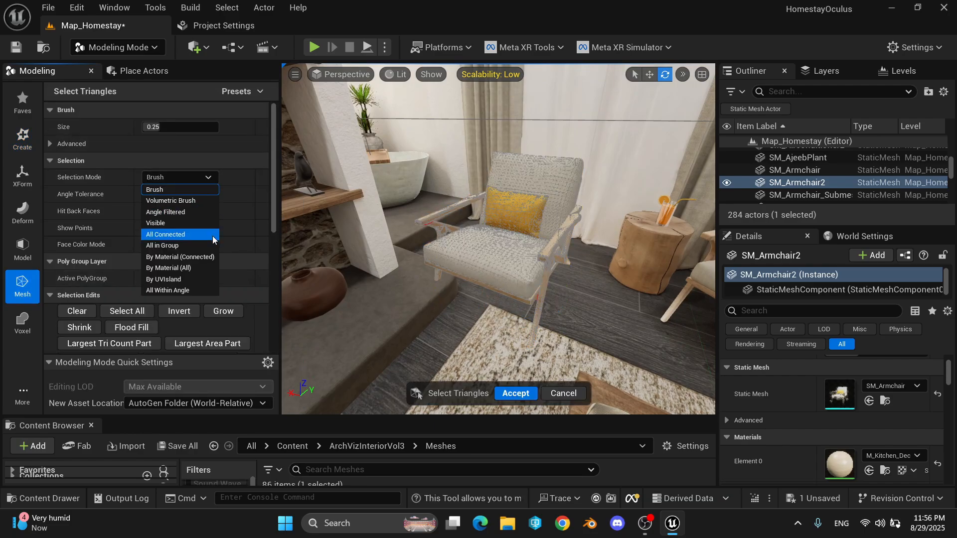
pyautogui.click(172, 253)
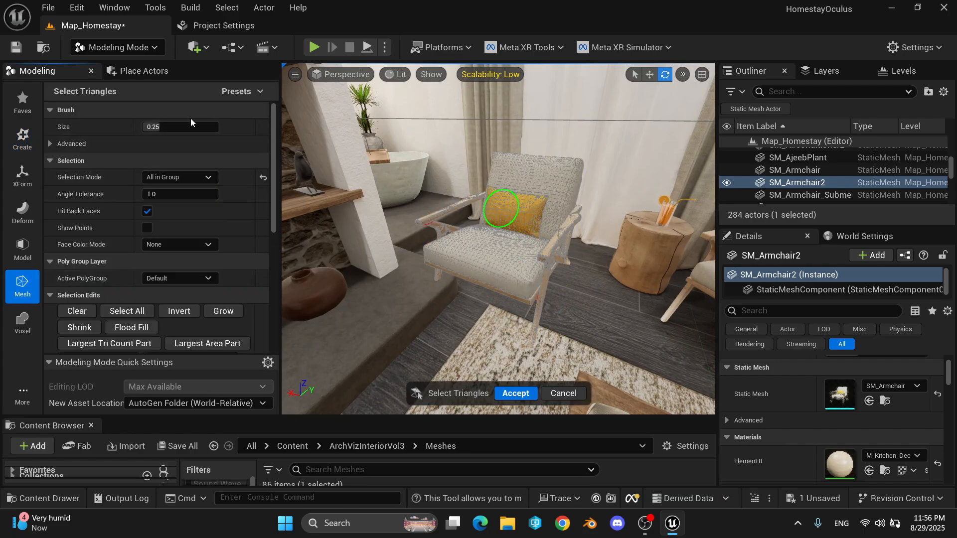
pyautogui.moveTo(191, 122); pyautogui.dragTo(165, 123)
pyautogui.click(512, 208)
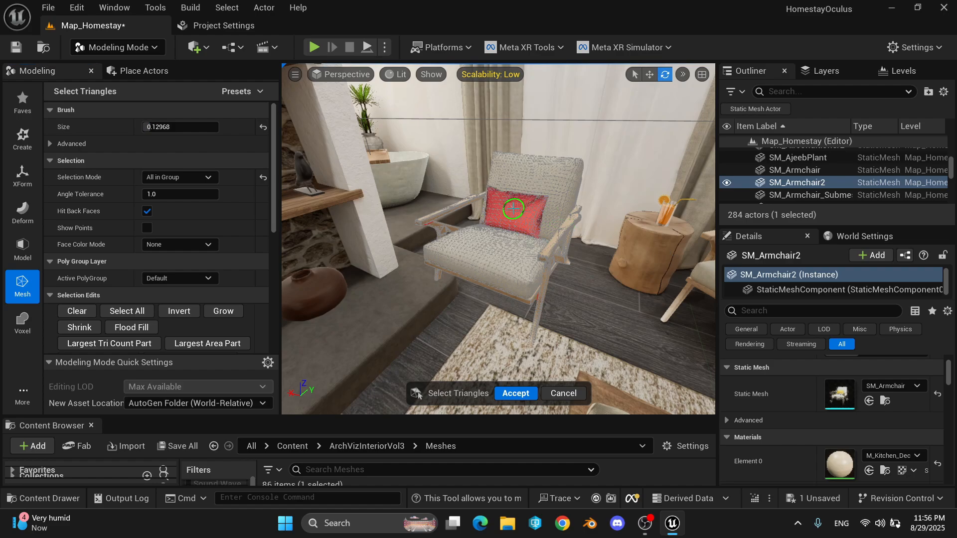
# Separate the selected pillow triangles from the armchair mesh and accept the edit
pyautogui.scroll(-4, 161, 327)
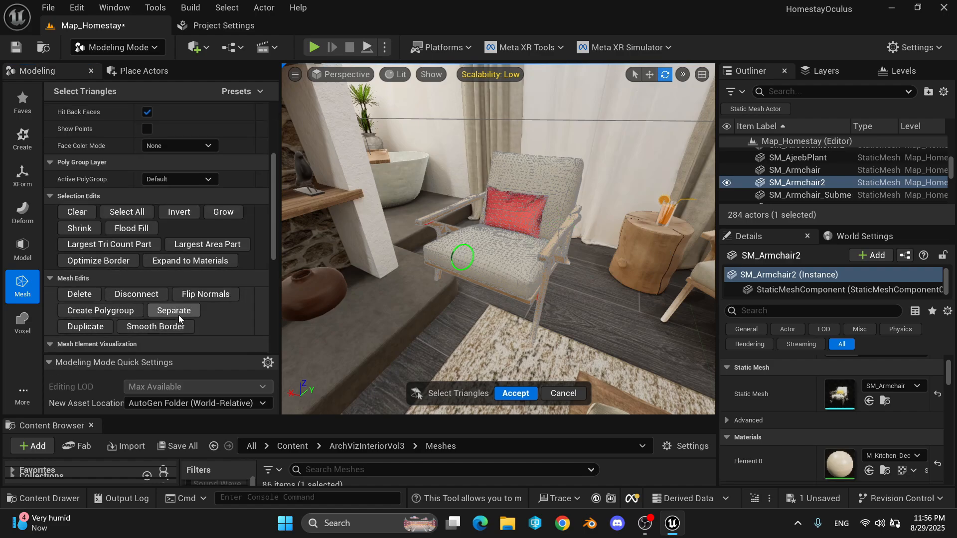
pyautogui.click(179, 310)
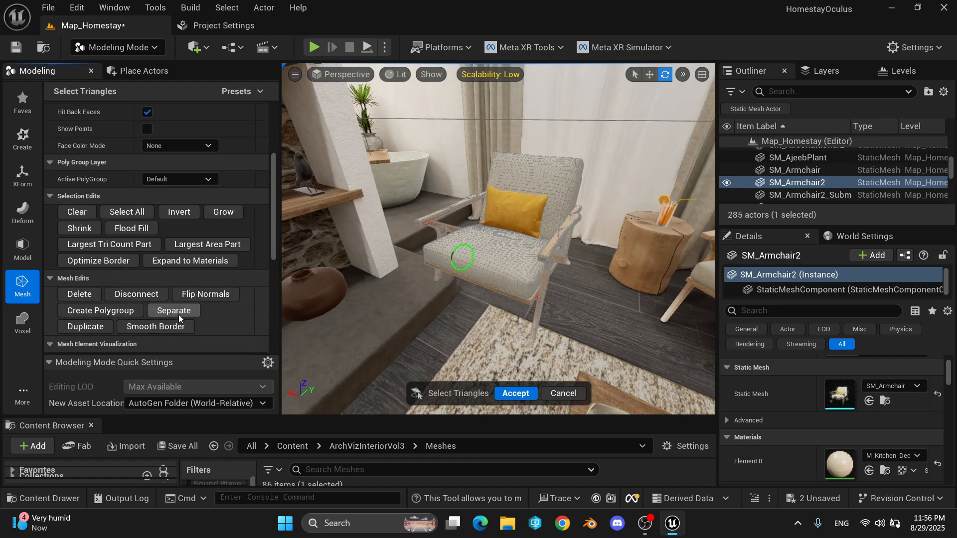
pyautogui.click(514, 392)
pyautogui.moveTo(460, 265); pyautogui.dragTo(464, 240, button='right')
pyautogui.scroll(5, 459, 265)
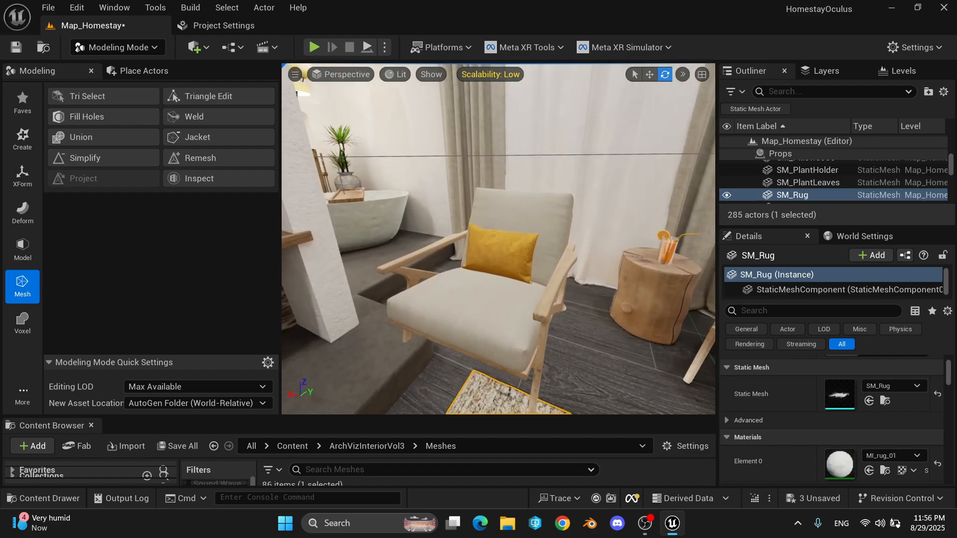
# Select the separated pillow and chair individually, lift the pillow above the chair as a check, and undo the move
pyautogui.click(473, 263)
pyautogui.scroll(-5, 618, 251)
pyautogui.press('w')
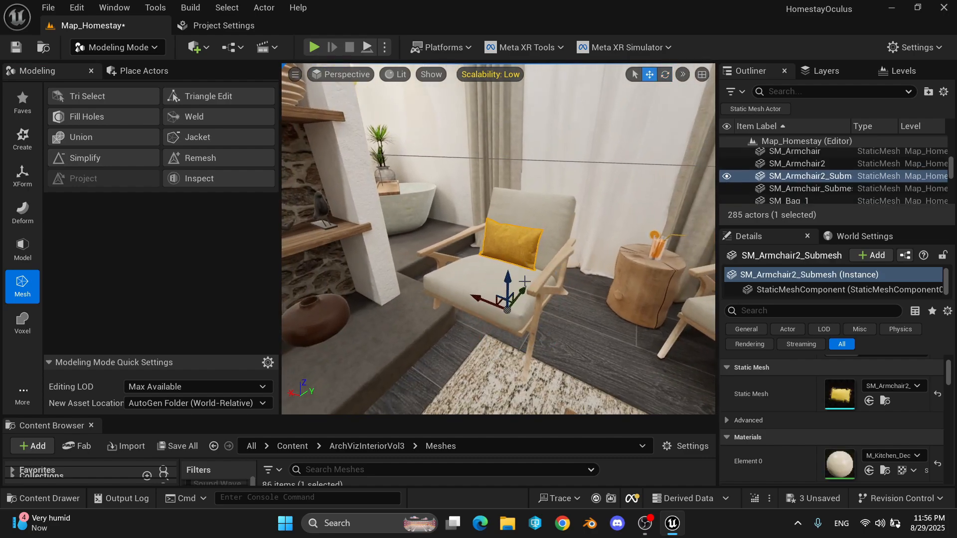
pyautogui.click(502, 283)
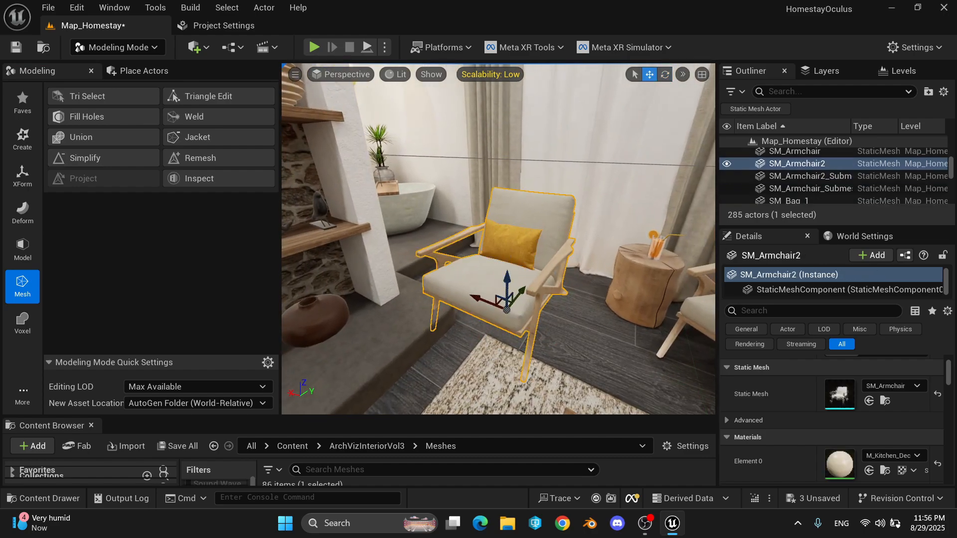
pyautogui.click(510, 249)
pyautogui.moveTo(507, 280); pyautogui.dragTo(508, 181)
pyautogui.hotkey('ctrl', 'z')
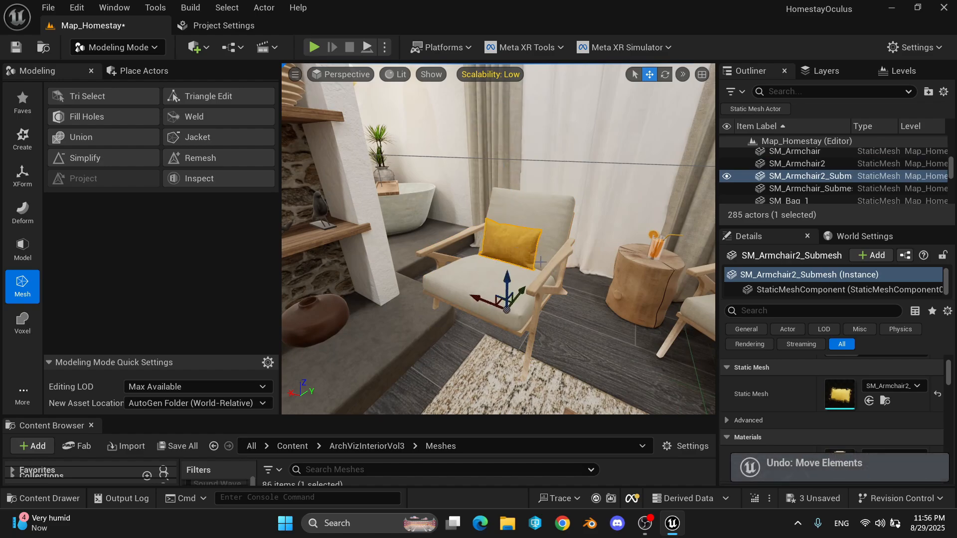
# Lift the separated pillow above the chair again, examine its material elements, and undo the move
pyautogui.scroll(-3, 746, 395)
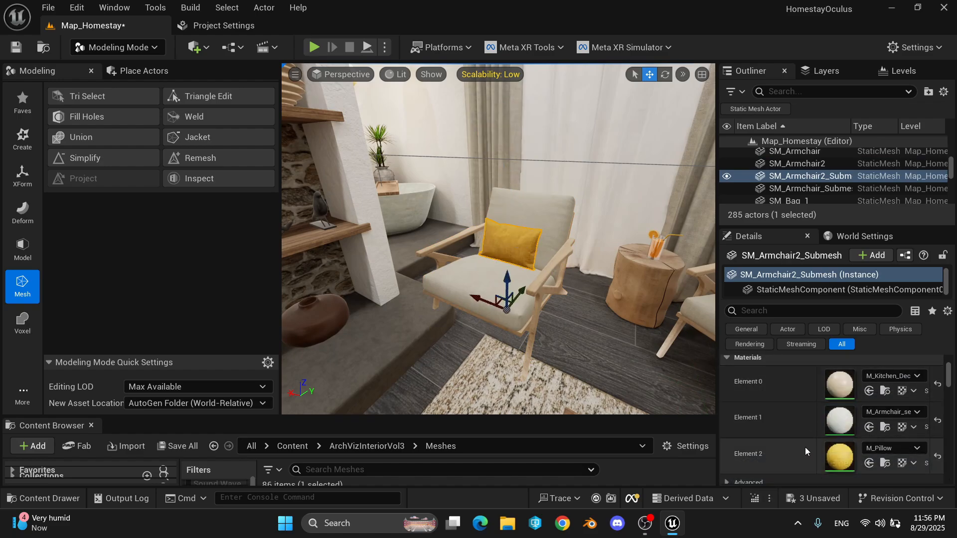
pyautogui.moveTo(508, 284); pyautogui.dragTo(508, 205)
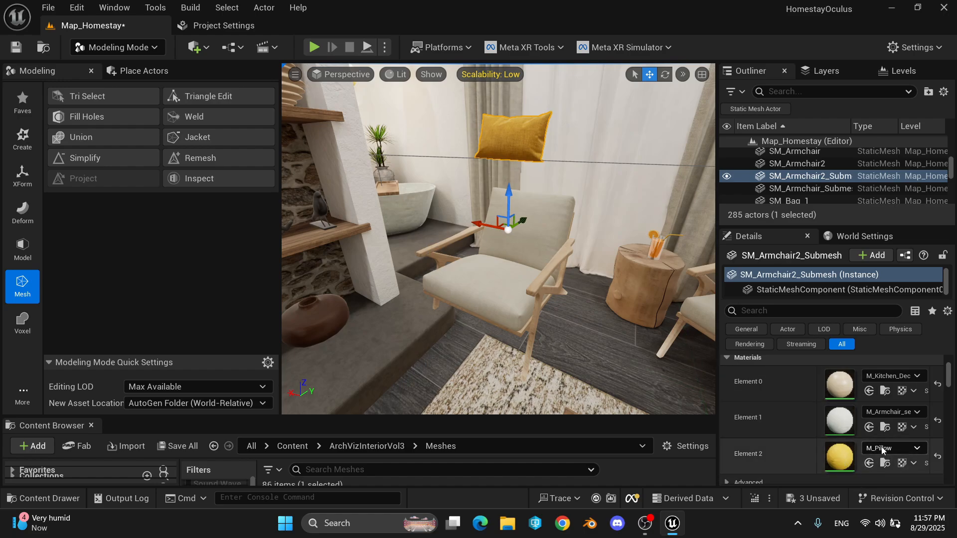
pyautogui.scroll(1, 828, 384)
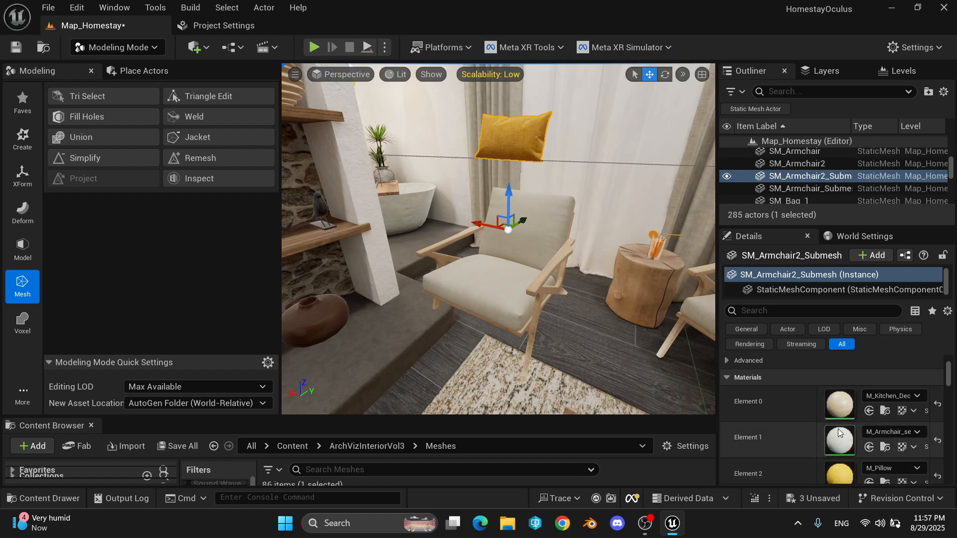
pyautogui.moveTo(549, 229); pyautogui.dragTo(583, 184, button='right')
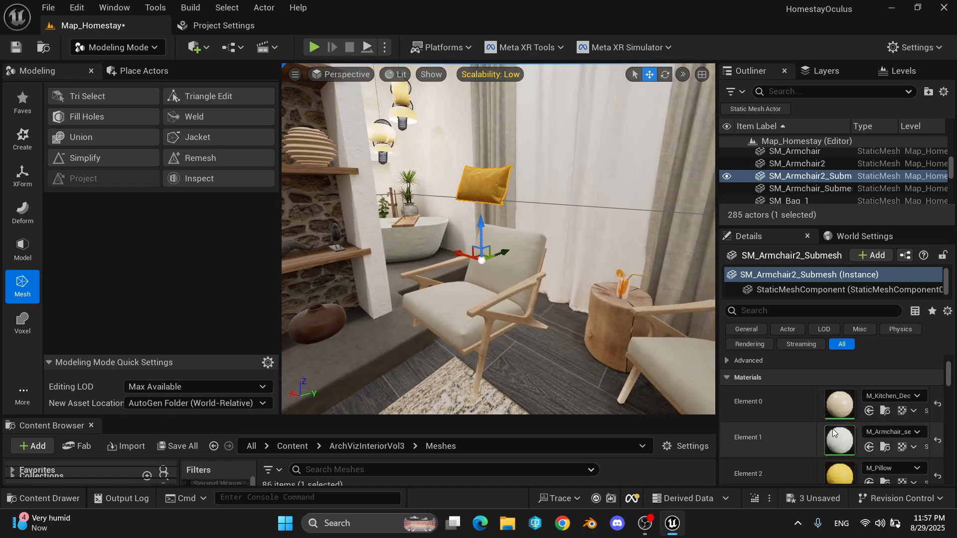
pyautogui.scroll(2, 493, 162)
pyautogui.hotkey('ctrl', 'z')
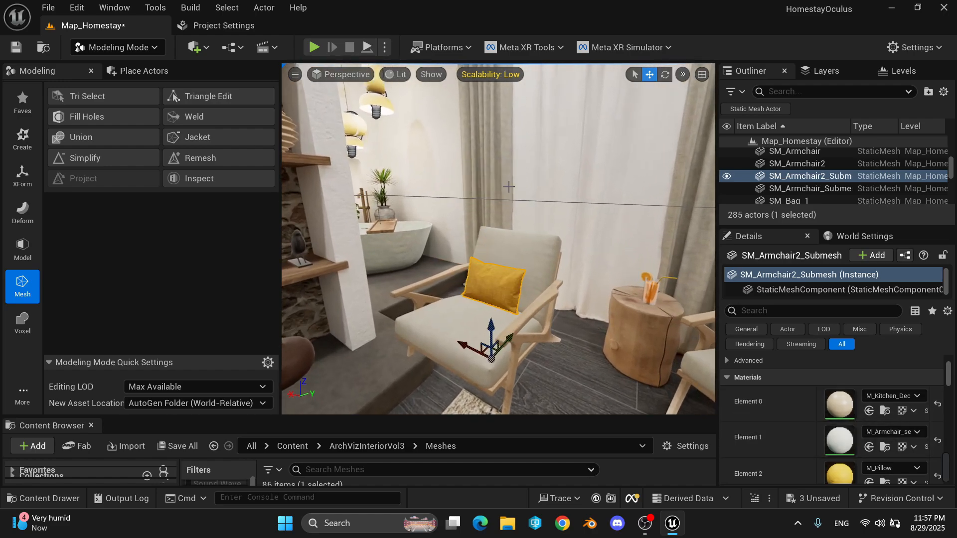
# Delete the separated pillow and the second armchair from the level
pyautogui.moveTo(494, 163); pyautogui.dragTo(400, 269, button='right')
pyautogui.press('Delete')
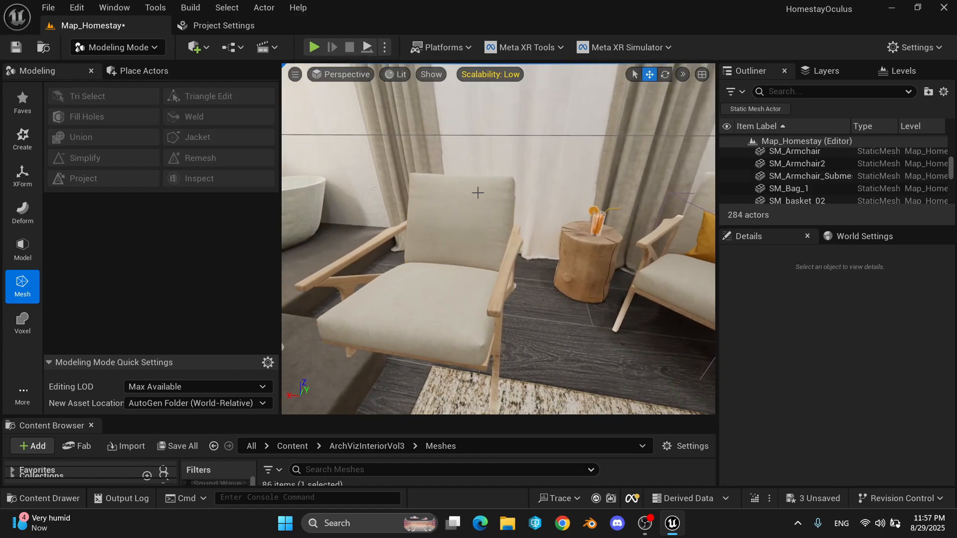
pyautogui.click(477, 193)
pyautogui.press('Delete')
# Lift the original armchair's pillow submesh above the seat, examine its material elements, and undo the move
pyautogui.moveTo(464, 265); pyautogui.dragTo(486, 273, button='right')
pyautogui.click(483, 237)
pyautogui.scroll(-3, 806, 419)
pyautogui.scroll(-3, 778, 421)
pyautogui.moveTo(486, 273); pyautogui.dragTo(484, 199)
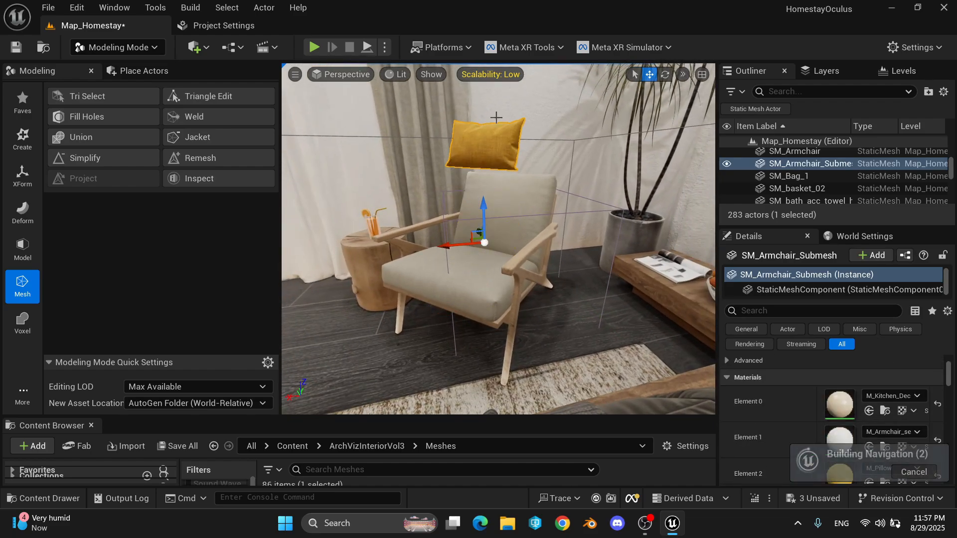
pyautogui.scroll(-2, 817, 414)
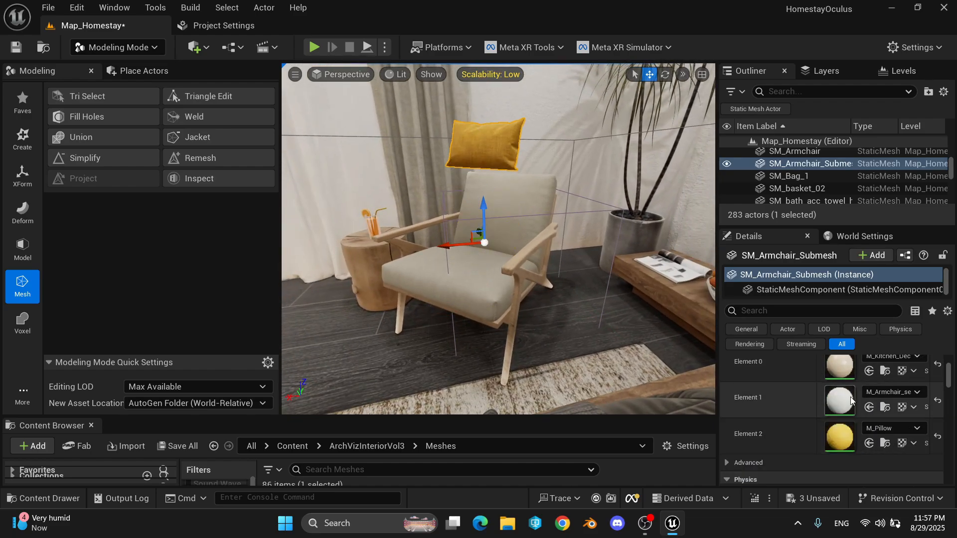
pyautogui.hotkey('ctrl', 'z')
# Open Merge Actors for the separated pillow submesh on the armchair and enable Replace Source Actors
pyautogui.press('w')
pyautogui.moveTo(486, 239); pyautogui.dragTo(510, 176, button='right')
pyautogui.press('w')
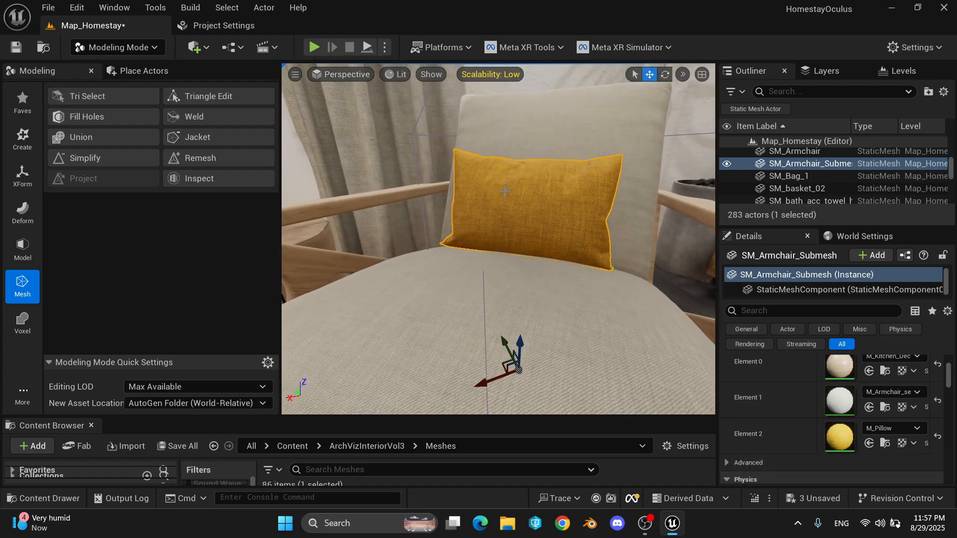
pyautogui.click(155, 7)
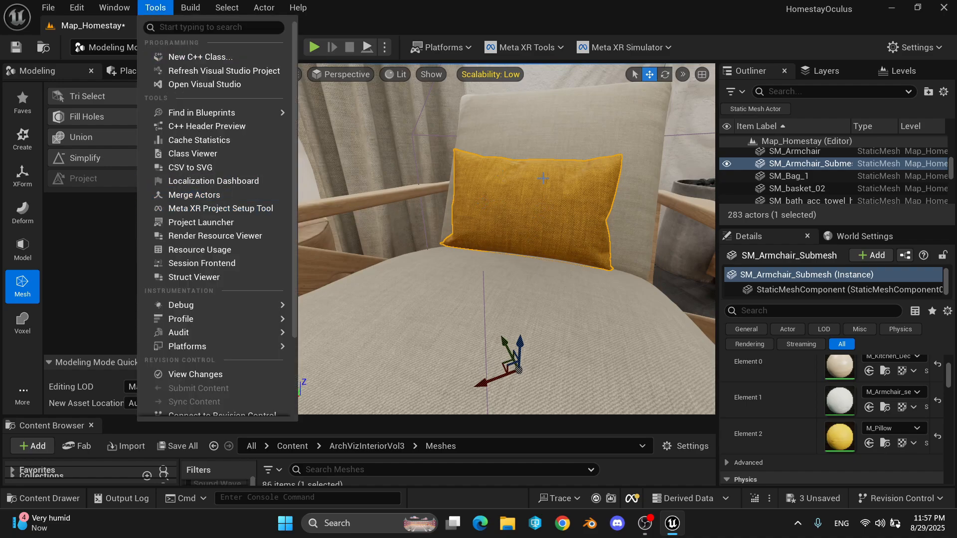
pyautogui.click(548, 195)
pyautogui.click(156, 7)
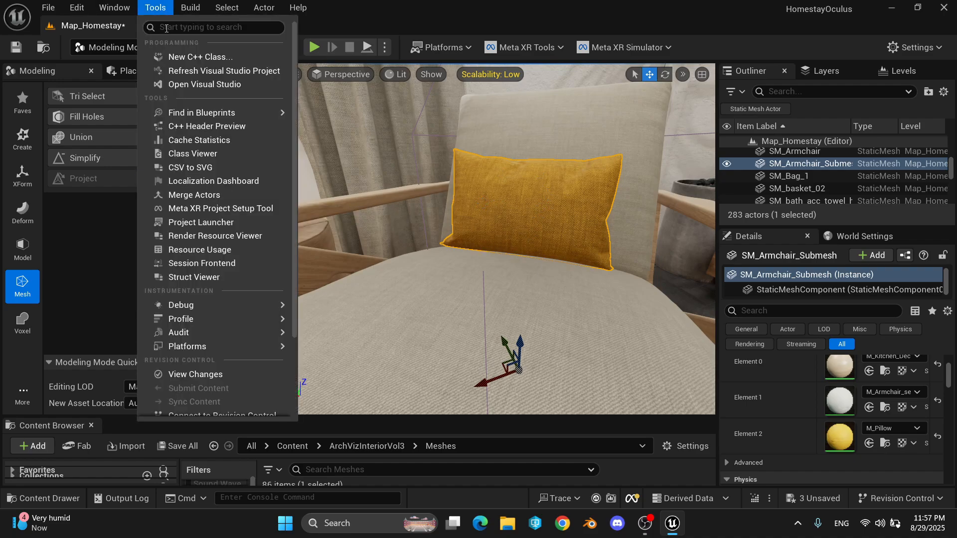
pyautogui.click(205, 196)
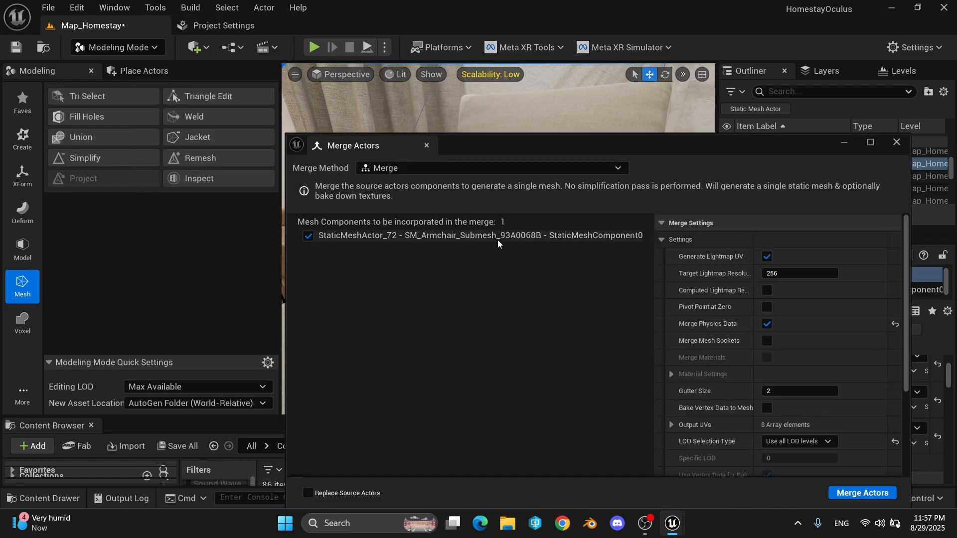
pyautogui.click(348, 494)
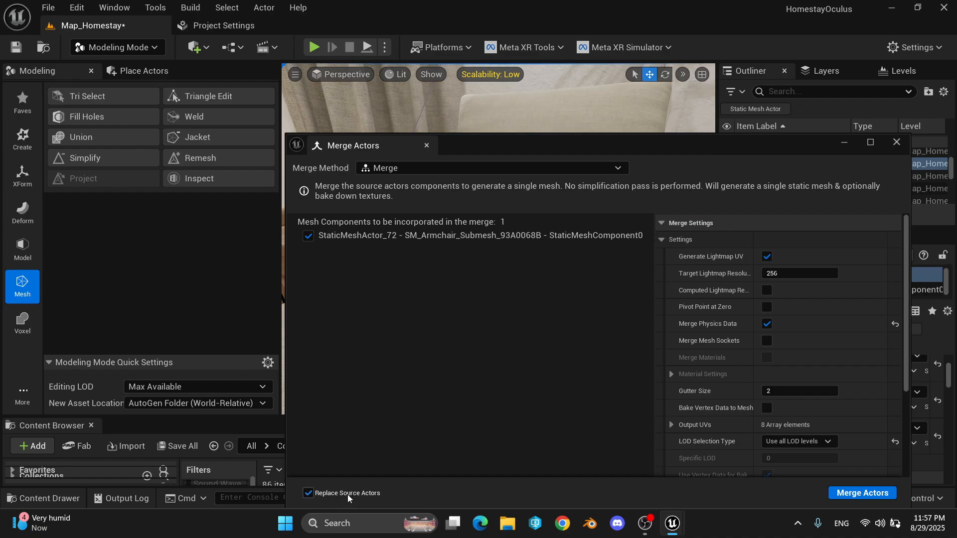
# Merge the pillow submesh into a new mesh named Pillow in the Mixeal/Meshes folder, closing Merge Actors when finished
pyautogui.click(862, 493)
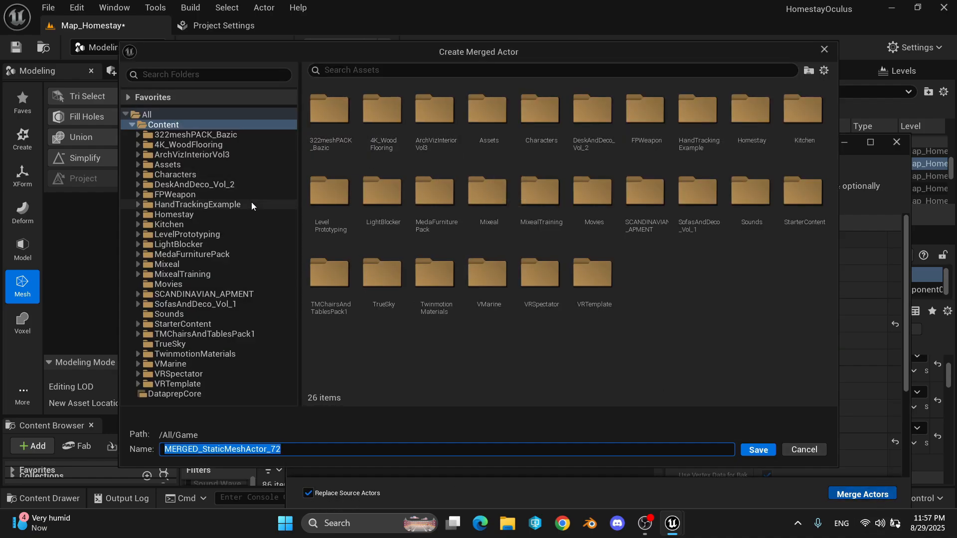
pyautogui.click(209, 214)
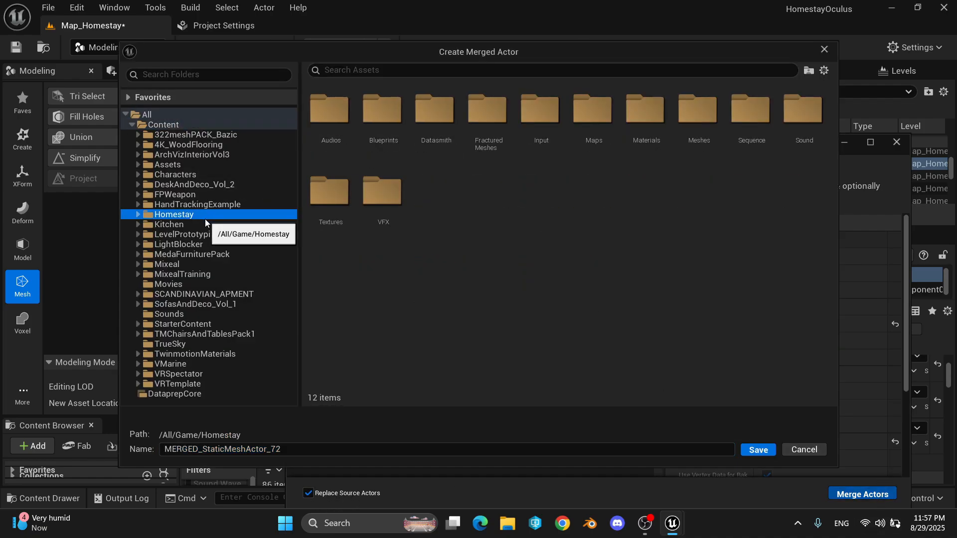
pyautogui.click(192, 267)
pyautogui.doubleClick(385, 140)
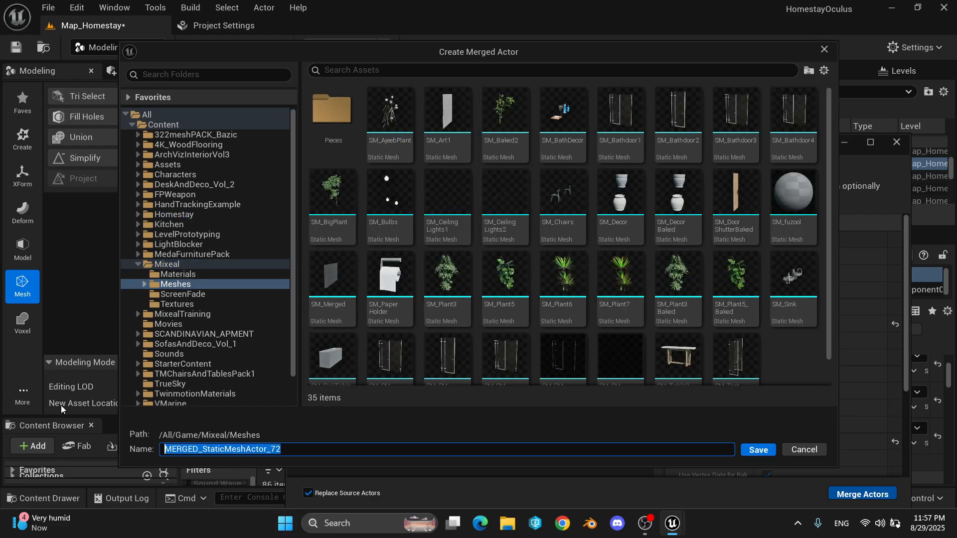
pyautogui.write('Pillow')
pyautogui.press('Return')
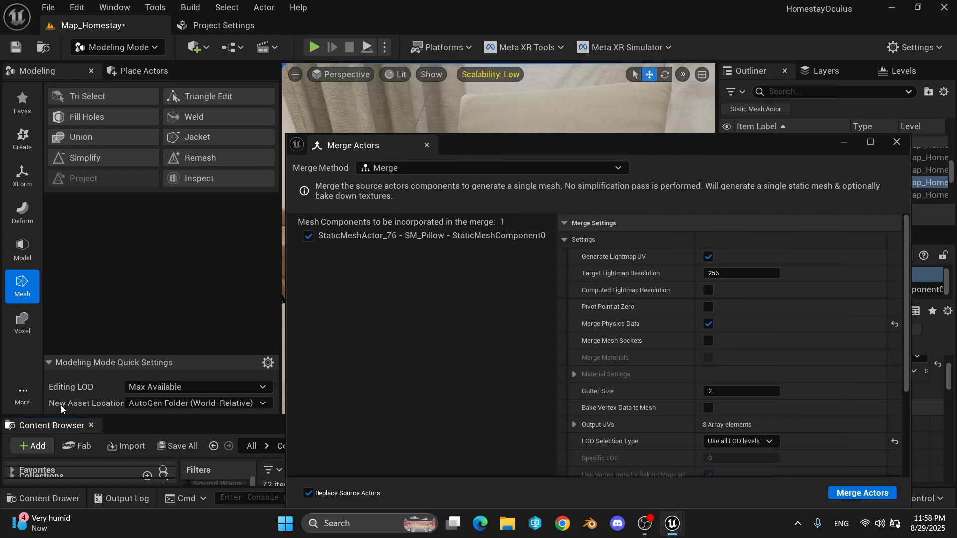
pyautogui.click(428, 145)
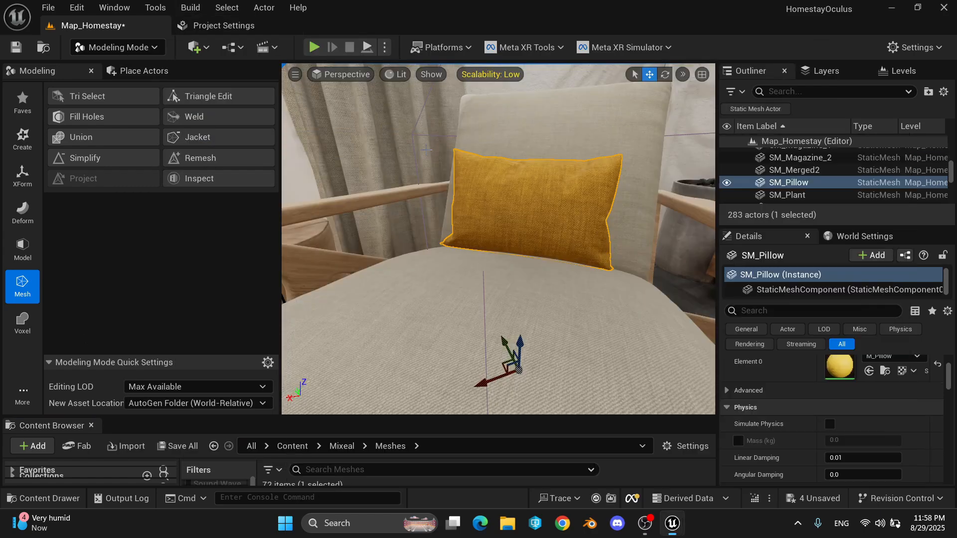
# Select the armchair and the merged pillow in turn and compare their material elements
pyautogui.scroll(-5, 470, 272)
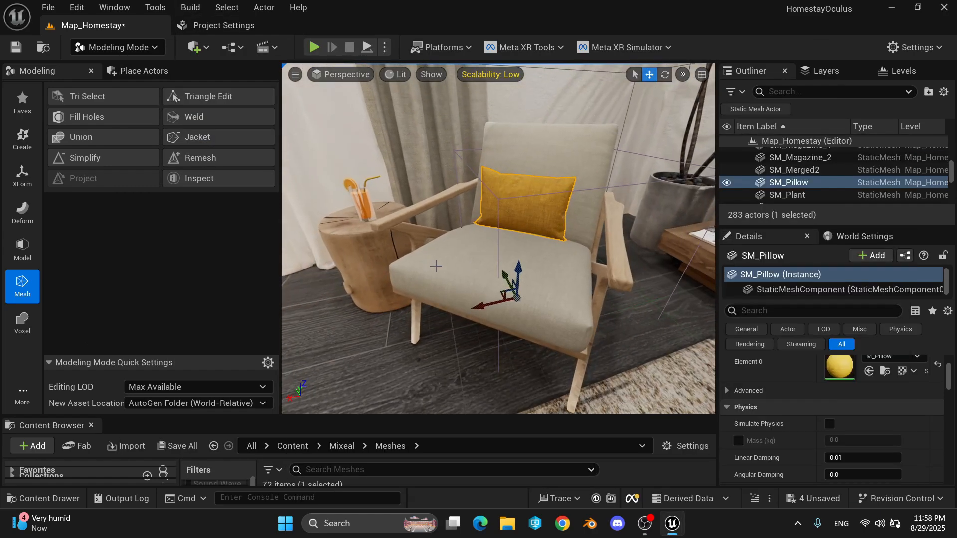
pyautogui.click(436, 266)
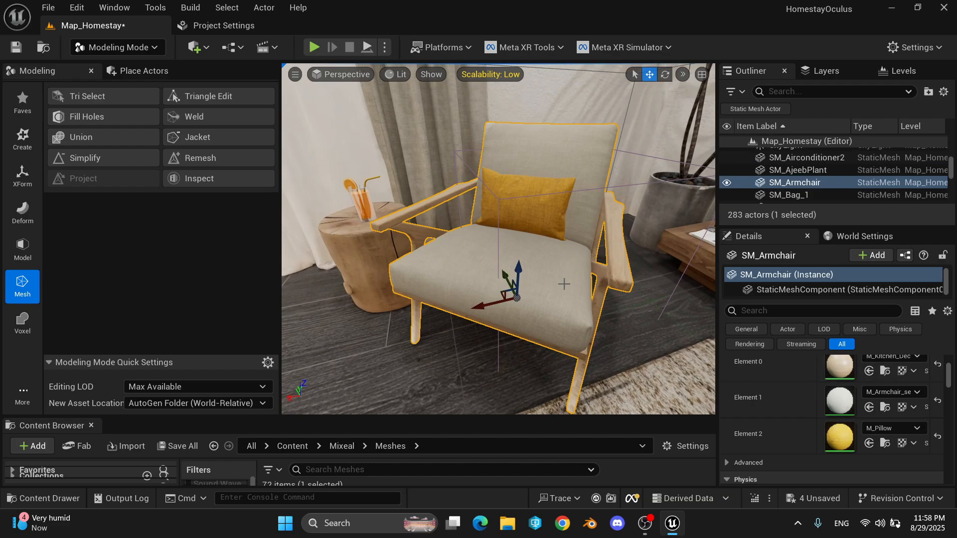
pyautogui.moveTo(564, 285); pyautogui.dragTo(589, 277, button='right')
pyautogui.press('s')
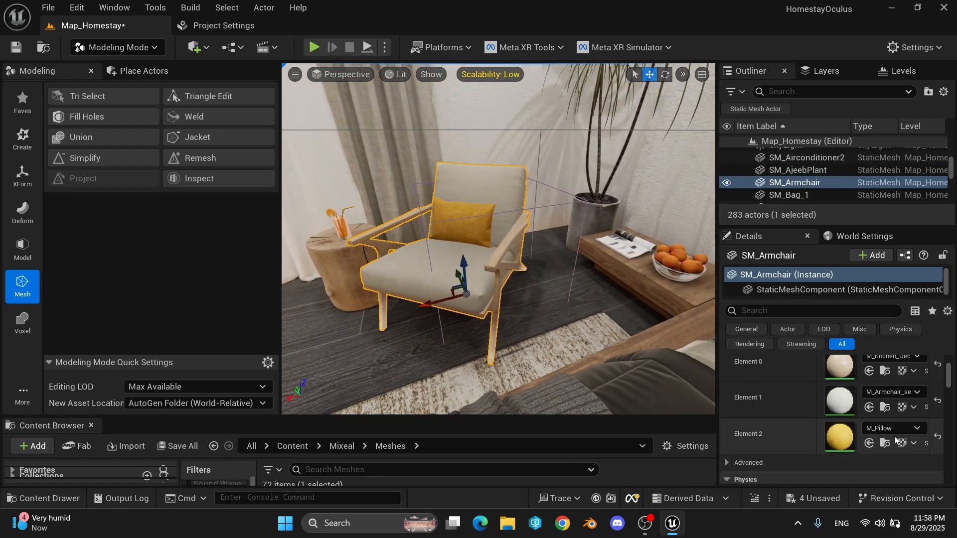
pyautogui.click(155, 7)
pyautogui.press('w')
pyautogui.moveTo(468, 211)
pyautogui.mouseDown(button='right')
pyautogui.moveTo(489, 205)
pyautogui.moveTo(480, 211)
pyautogui.mouseUp(button='right')
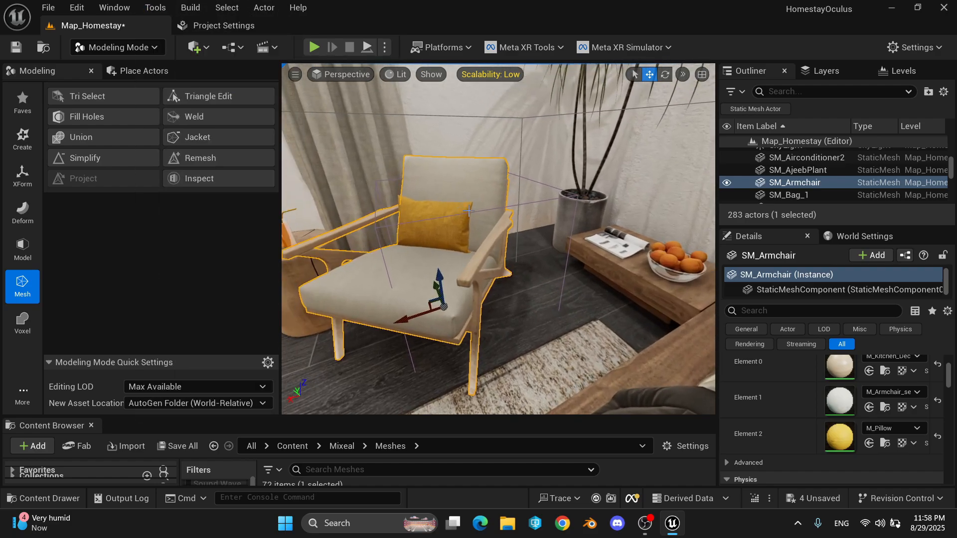
pyautogui.click(436, 230)
pyautogui.scroll(3, 865, 439)
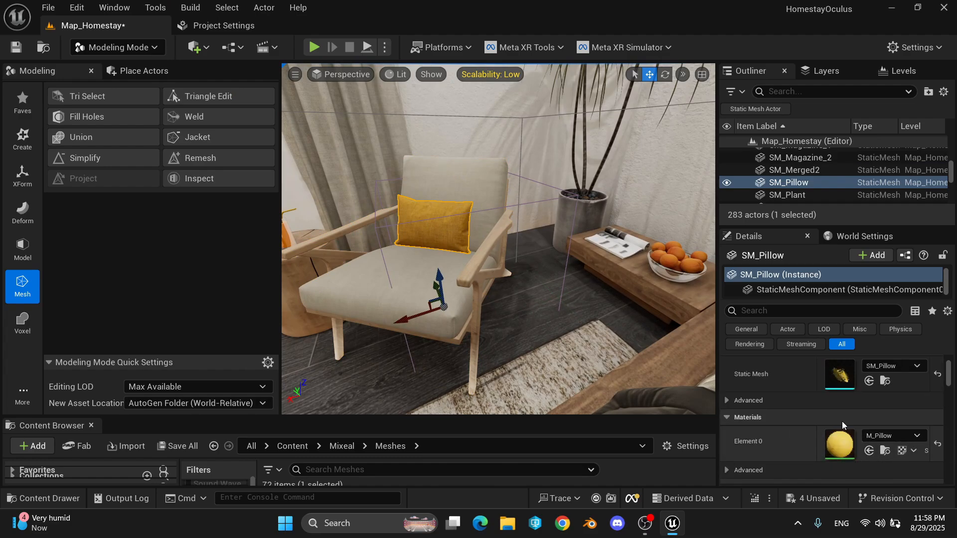
# Open Merge Actors for the armchair mesh without the pillow
pyautogui.moveTo(491, 234); pyautogui.dragTo(459, 243, button='right')
pyautogui.press('w')
pyautogui.click(459, 243)
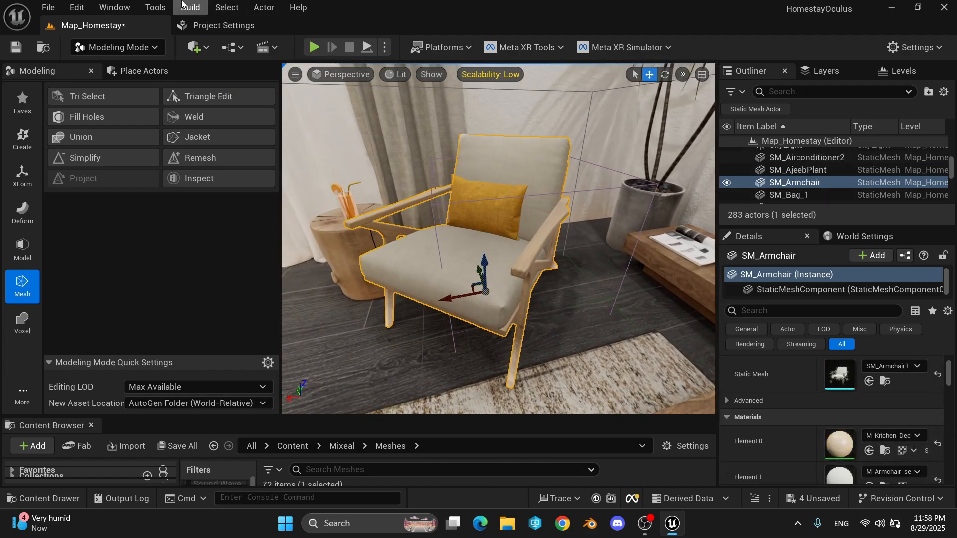
pyautogui.click(152, 9)
pyautogui.click(214, 193)
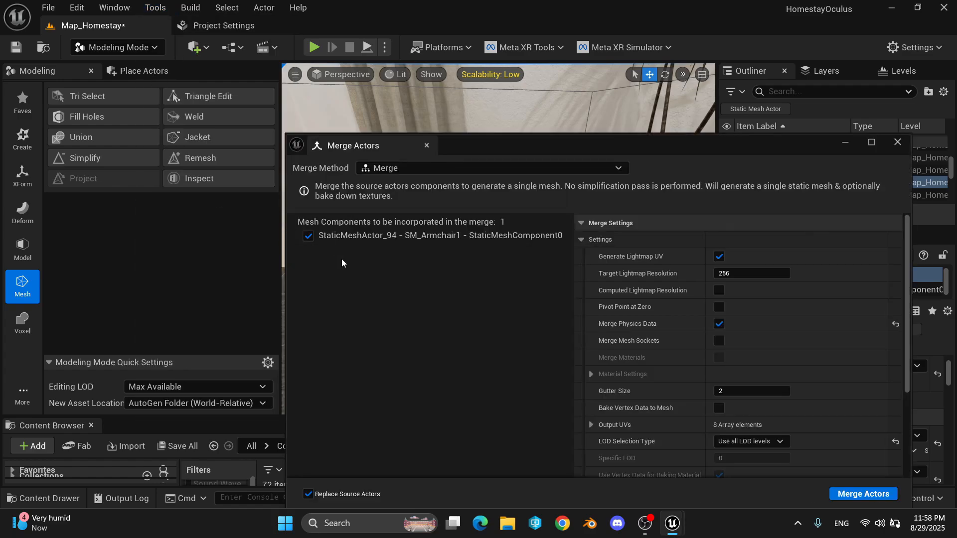
# Merge the armchair, replacing its source actor, into a new mesh named Chair in the Mixeal/Meshes folder
pyautogui.click(864, 494)
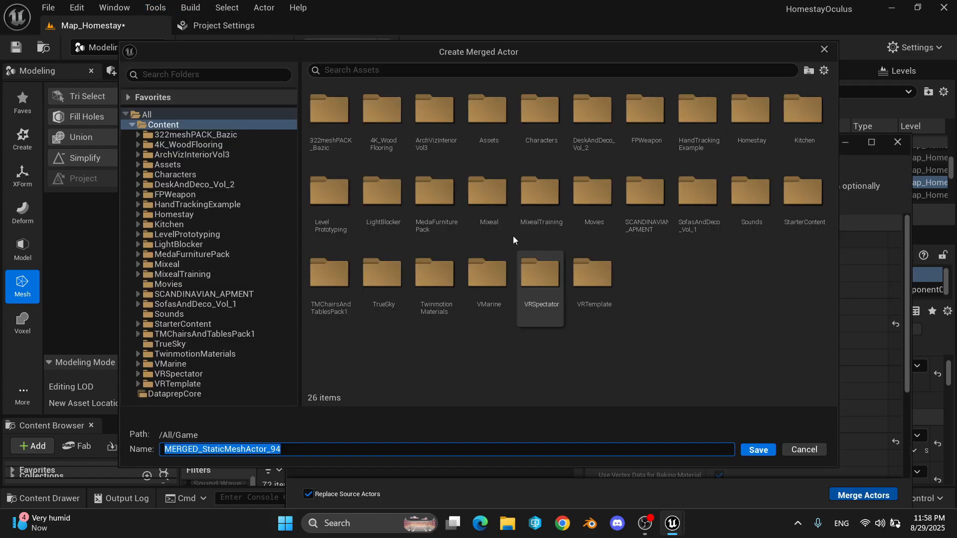
pyautogui.click(193, 265)
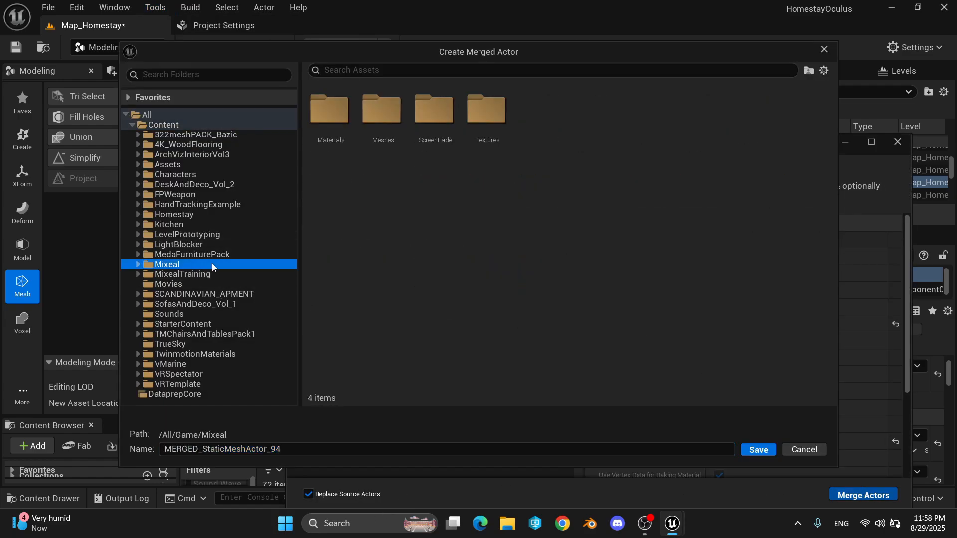
pyautogui.doubleClick(380, 122)
pyautogui.click(265, 449)
pyautogui.hotkey('ctrl', 'a')
pyautogui.write('Chair')
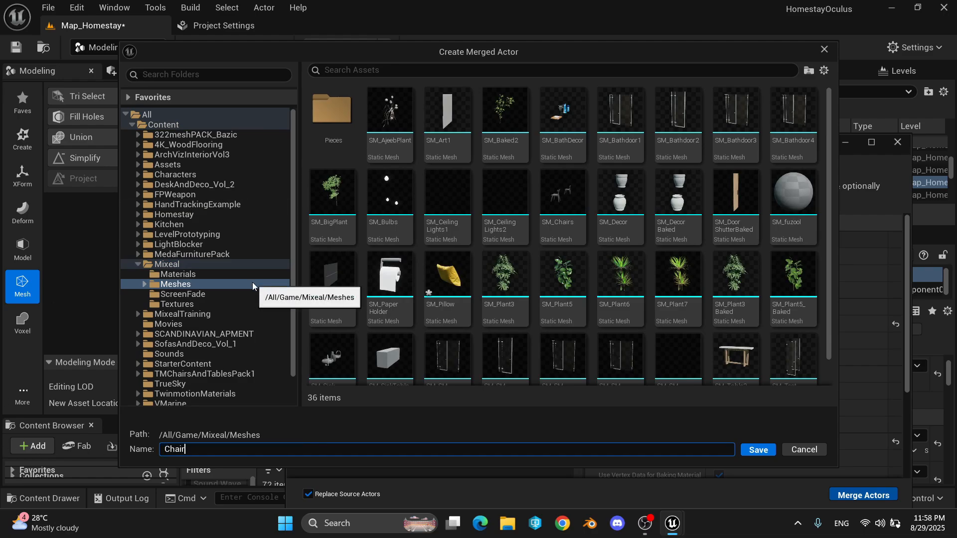
pyautogui.press('Return')
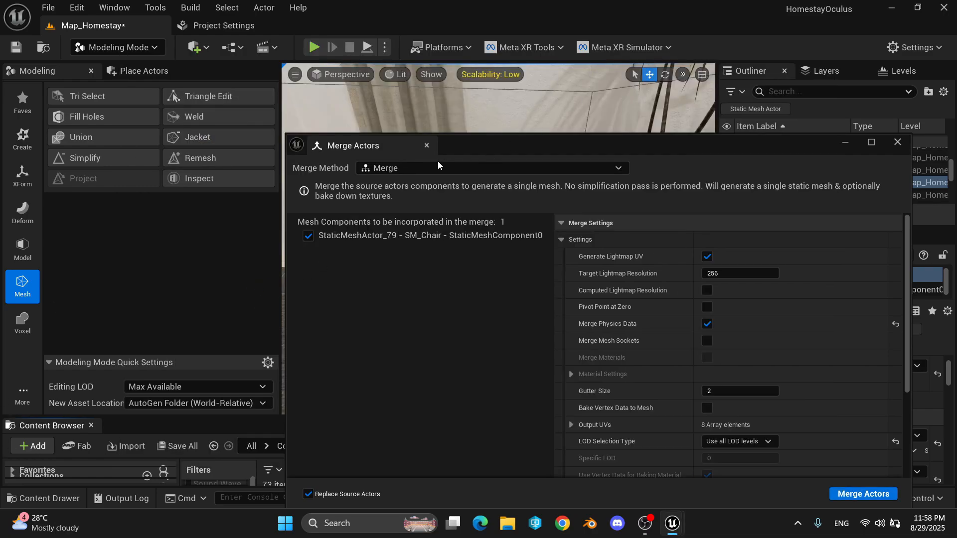
pyautogui.click(427, 146)
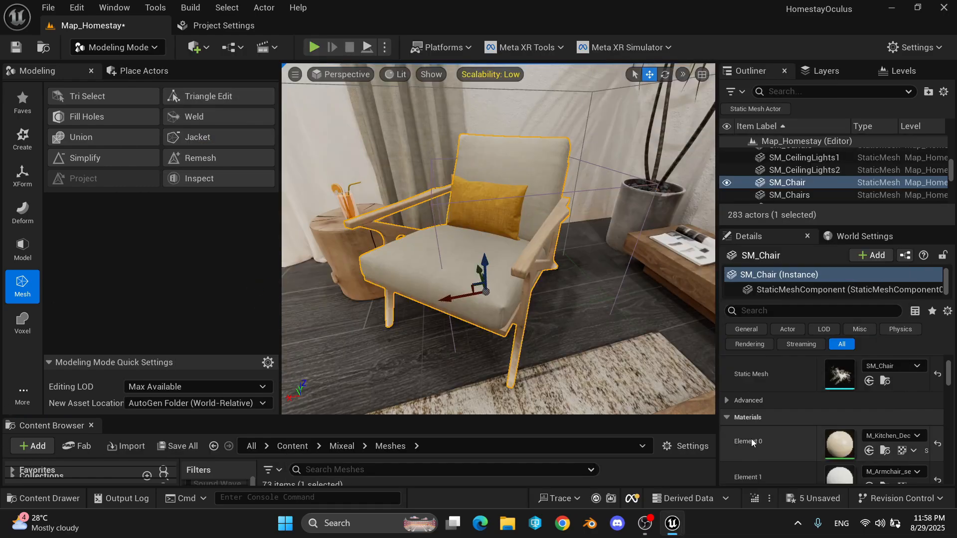
# Check the merged chair's material elements and save all modified content
pyautogui.scroll(-2, 752, 442)
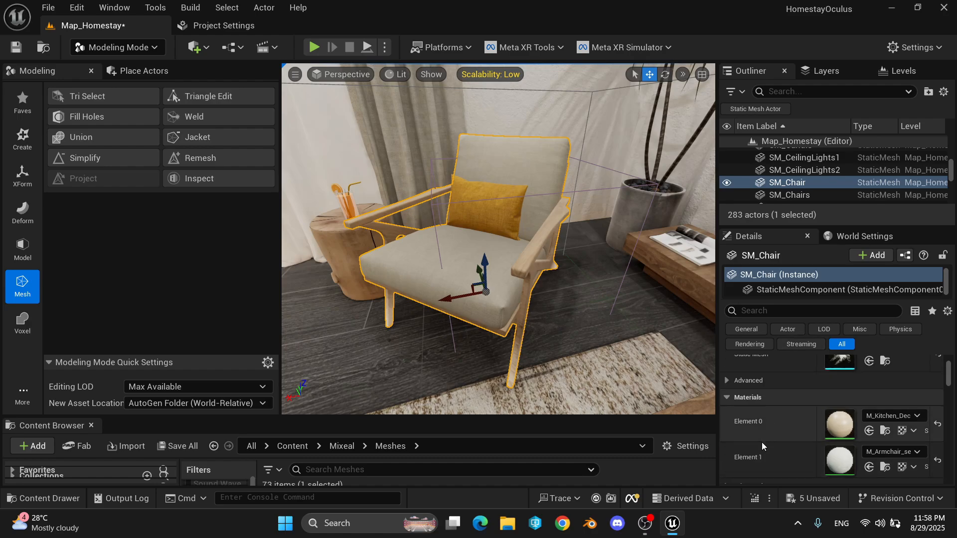
pyautogui.scroll(-3, 806, 416)
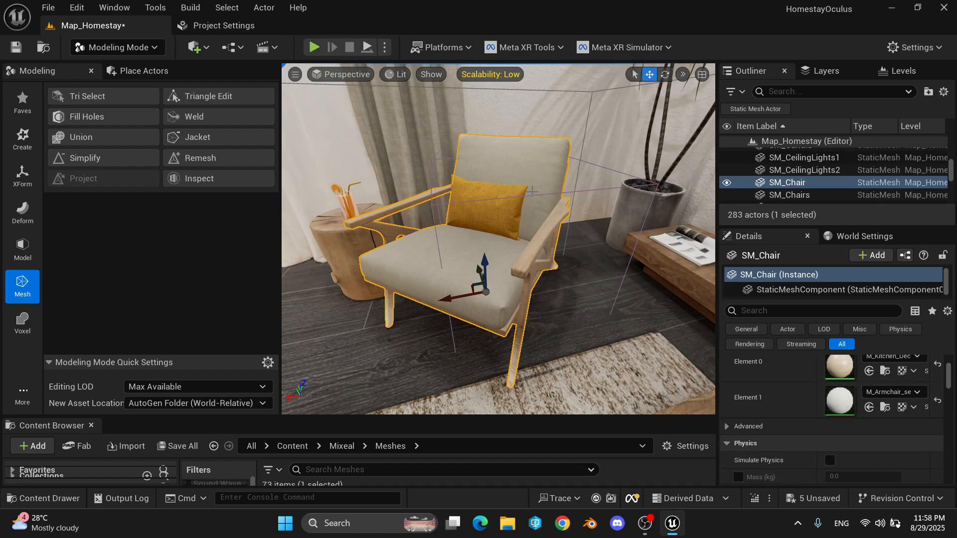
pyautogui.moveTo(548, 191); pyautogui.dragTo(529, 172, button='right')
pyautogui.click(178, 446)
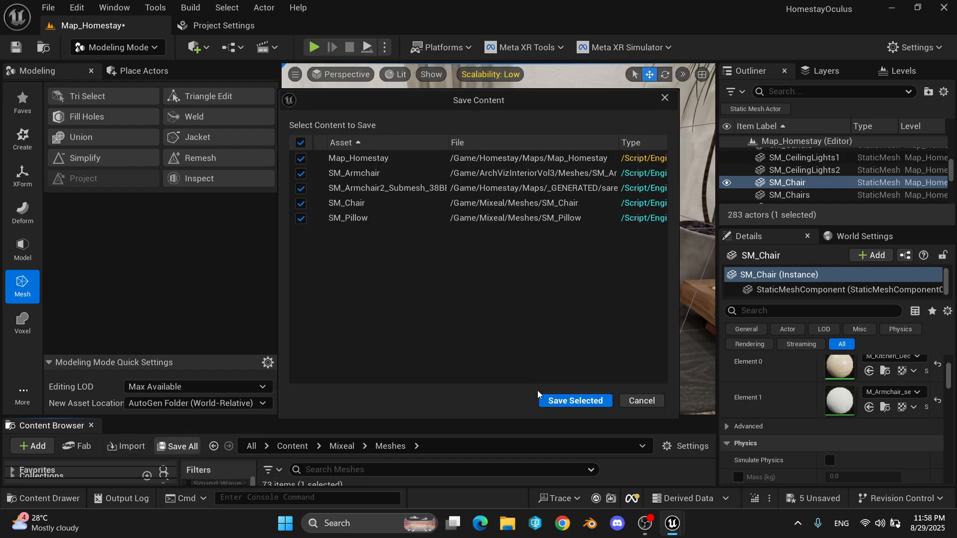
pyautogui.click(574, 399)
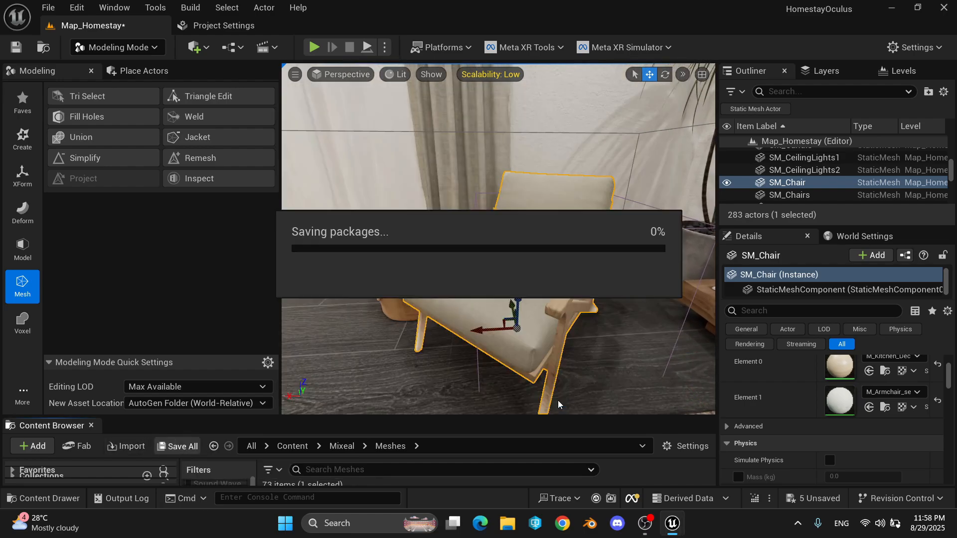
# Open the GPU Lightmass settings and switch the editor to Selection mode
pyautogui.click(191, 7)
pyautogui.click(220, 161)
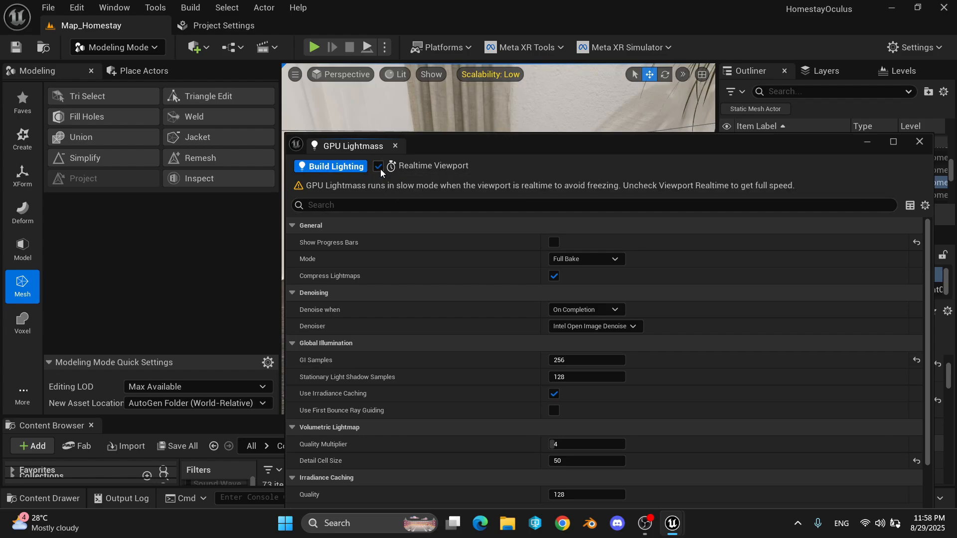
pyautogui.click(119, 47)
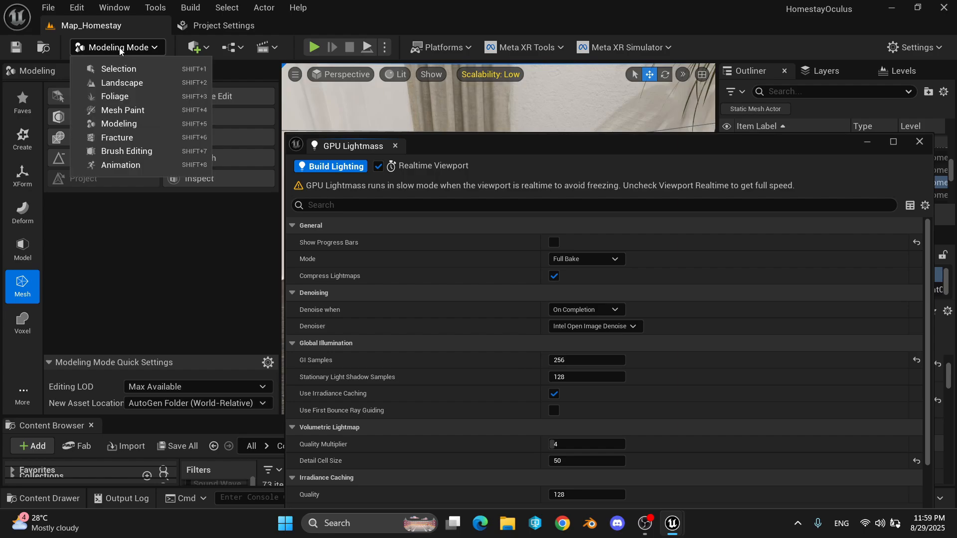
pyautogui.click(126, 70)
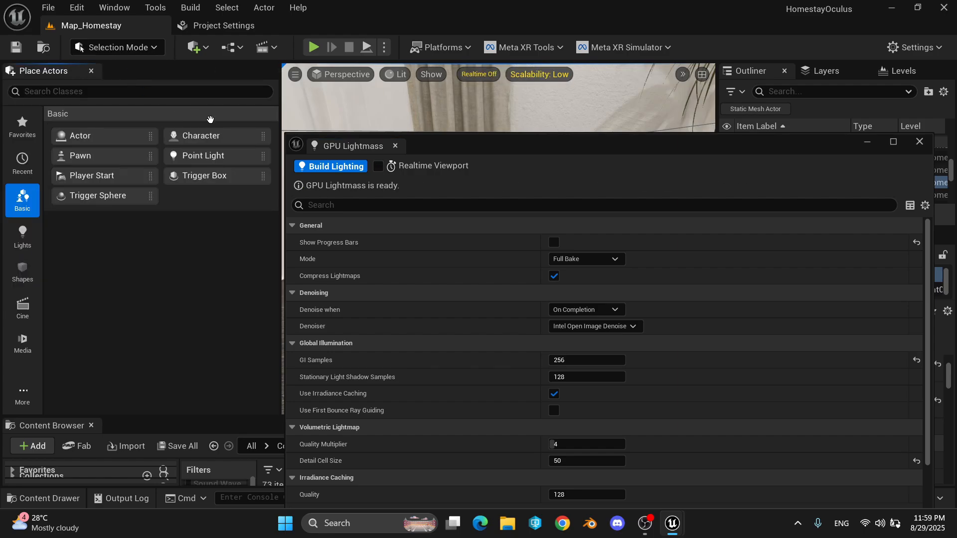
# Leave Realtime Viewport disabled and start the GPU Lightmass lighting build for Map_Homestay
pyautogui.click(379, 166)
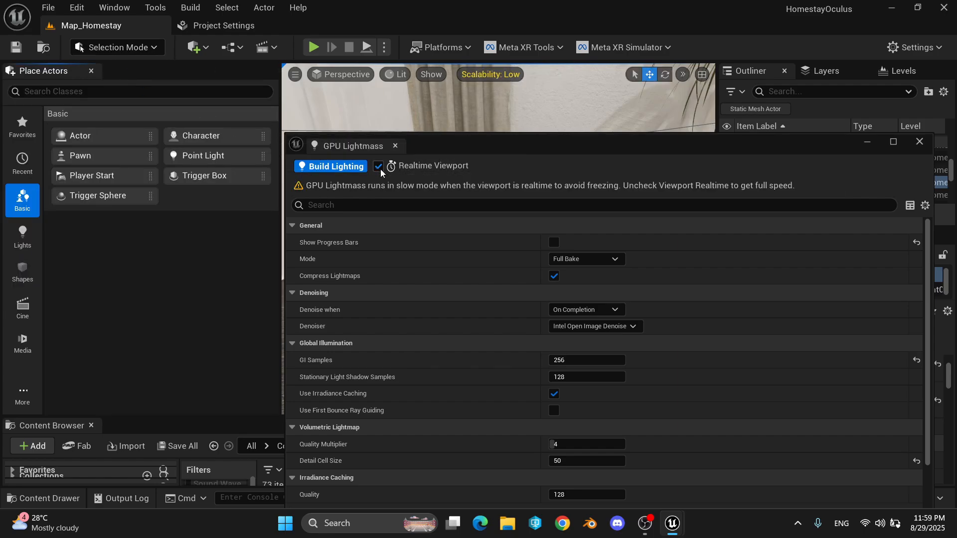
pyautogui.click(381, 169)
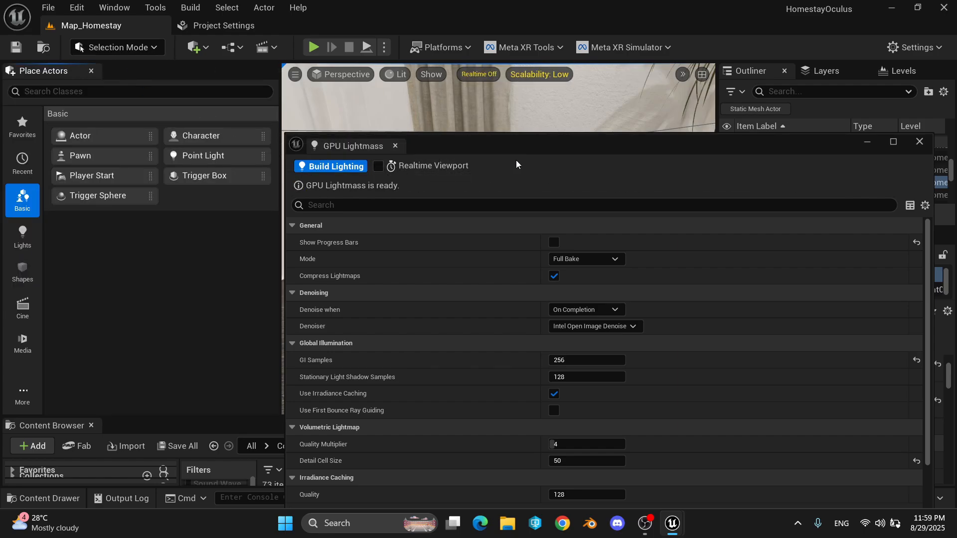
pyautogui.click(343, 170)
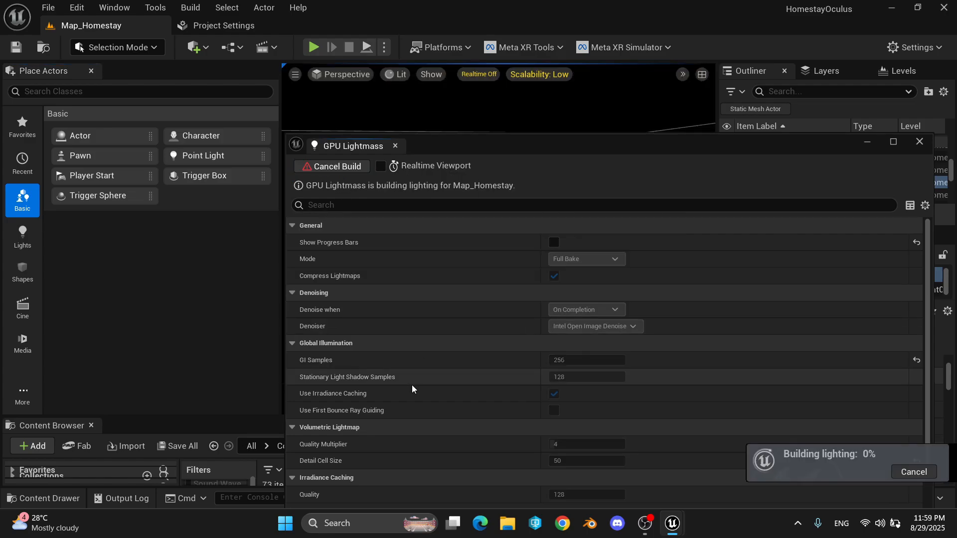